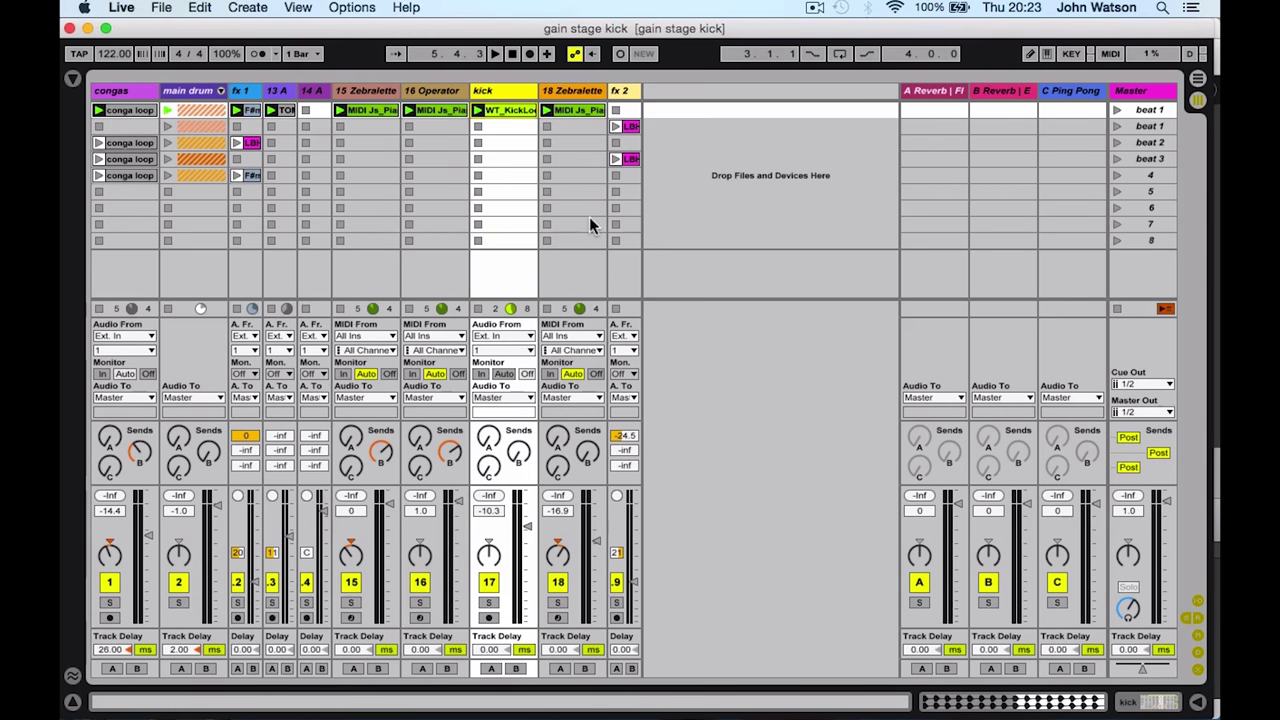
Start playback of the 'gain stage kick' set
key("space")
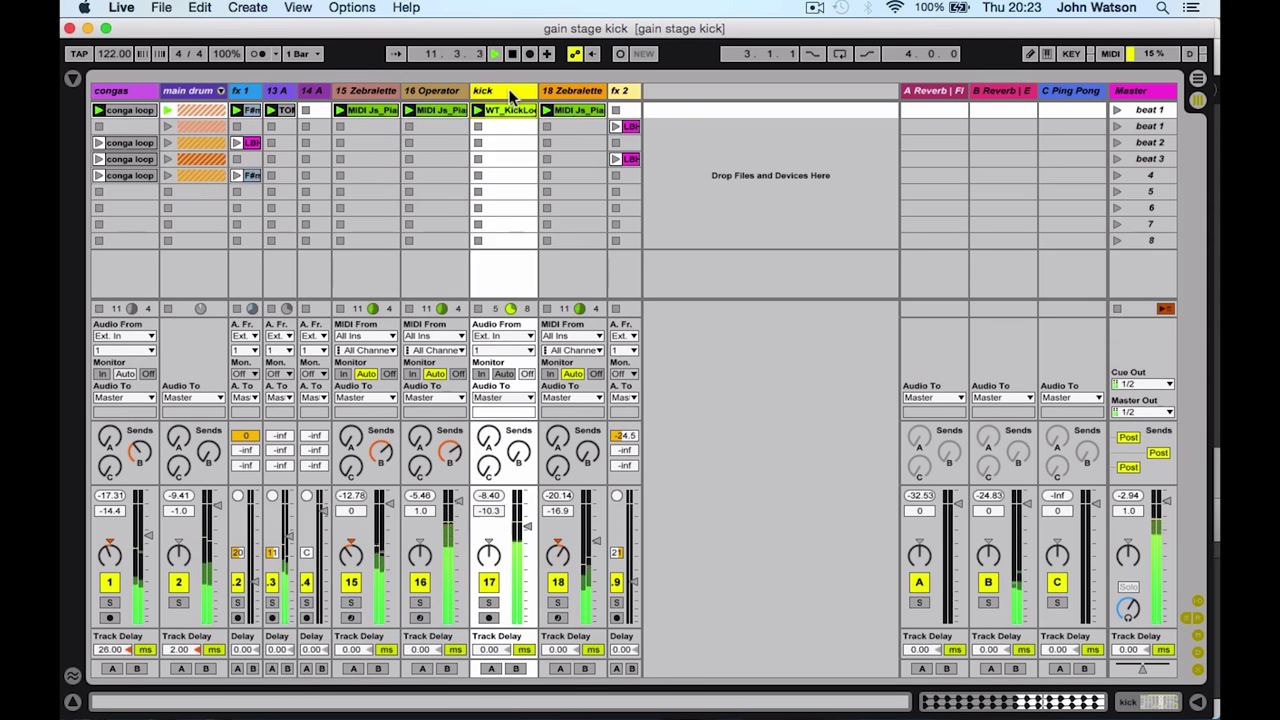
Solo the kick track and view its EQ Eight curve full-size, showing the 137 Hz cut
left_click(486, 603)
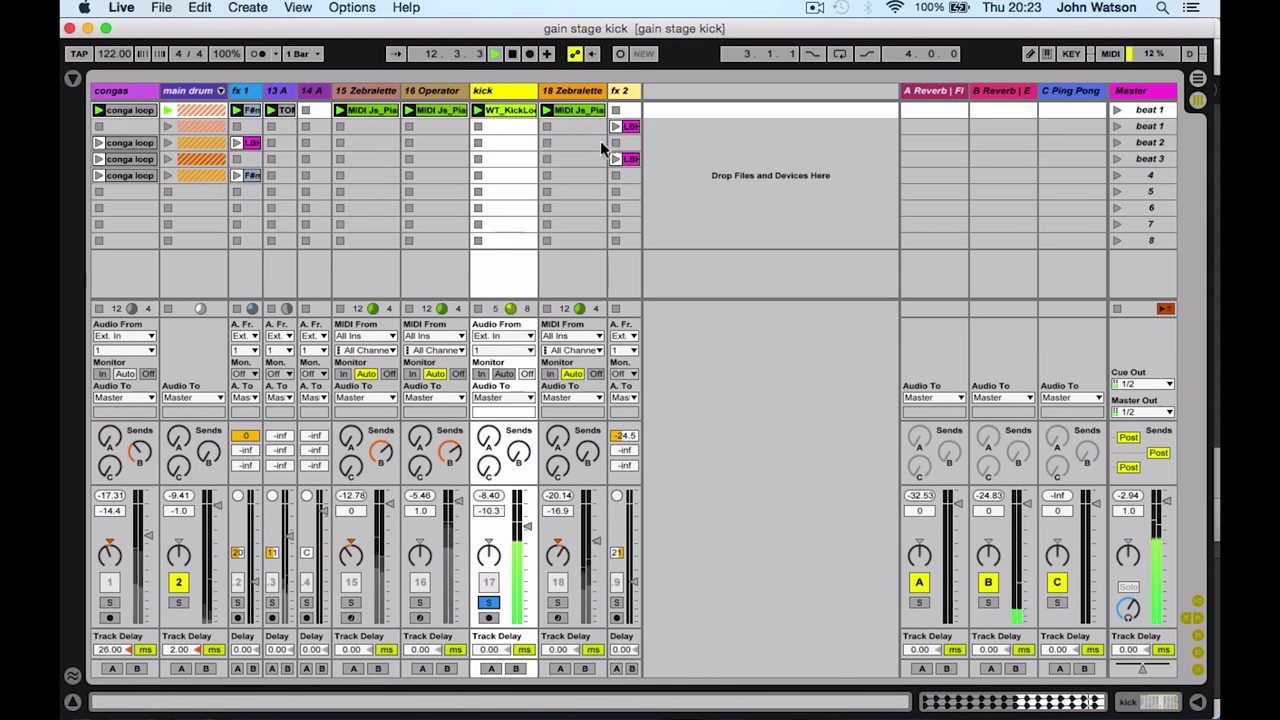
double_click(503, 92)
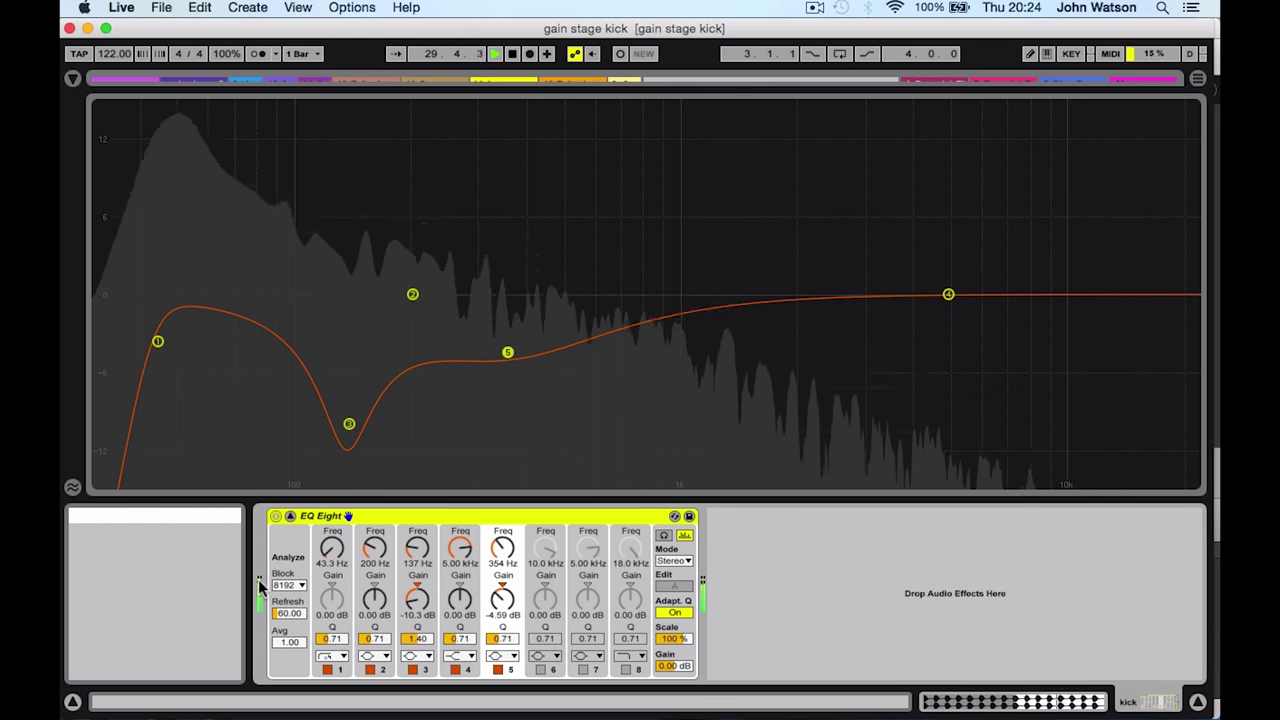
Return to the mixer with EQ Eight below and raise the kick fader to -8.0 dB
left_click(529, 443)
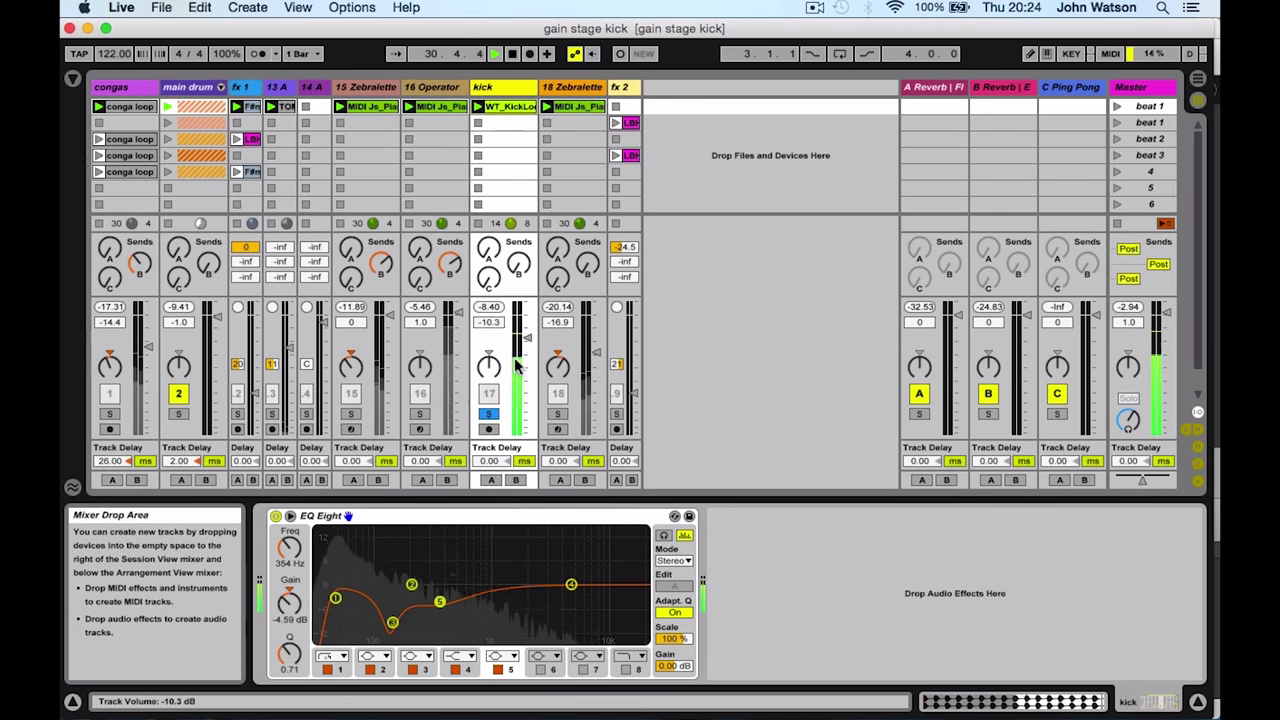
left_click_drag(529, 343, 528, 350)
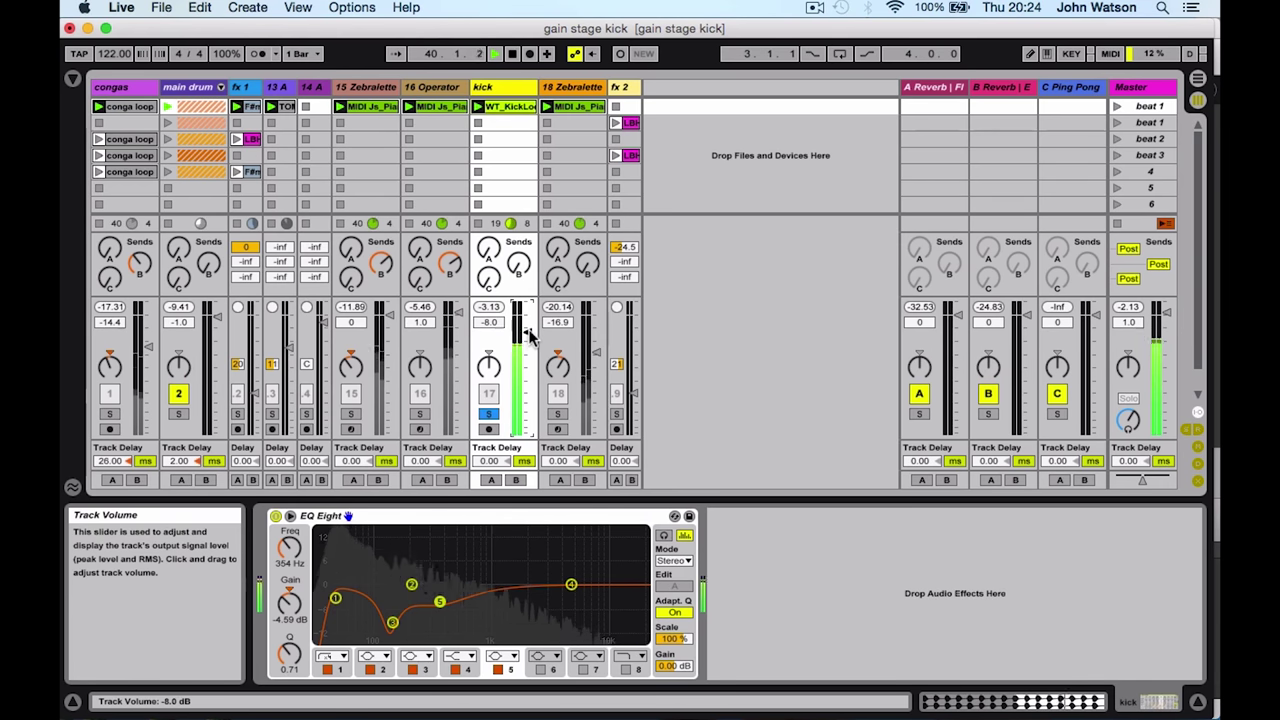
Load a Compressor from Audio Effects after EQ Eight on the kick track and select it
left_click(72, 78)
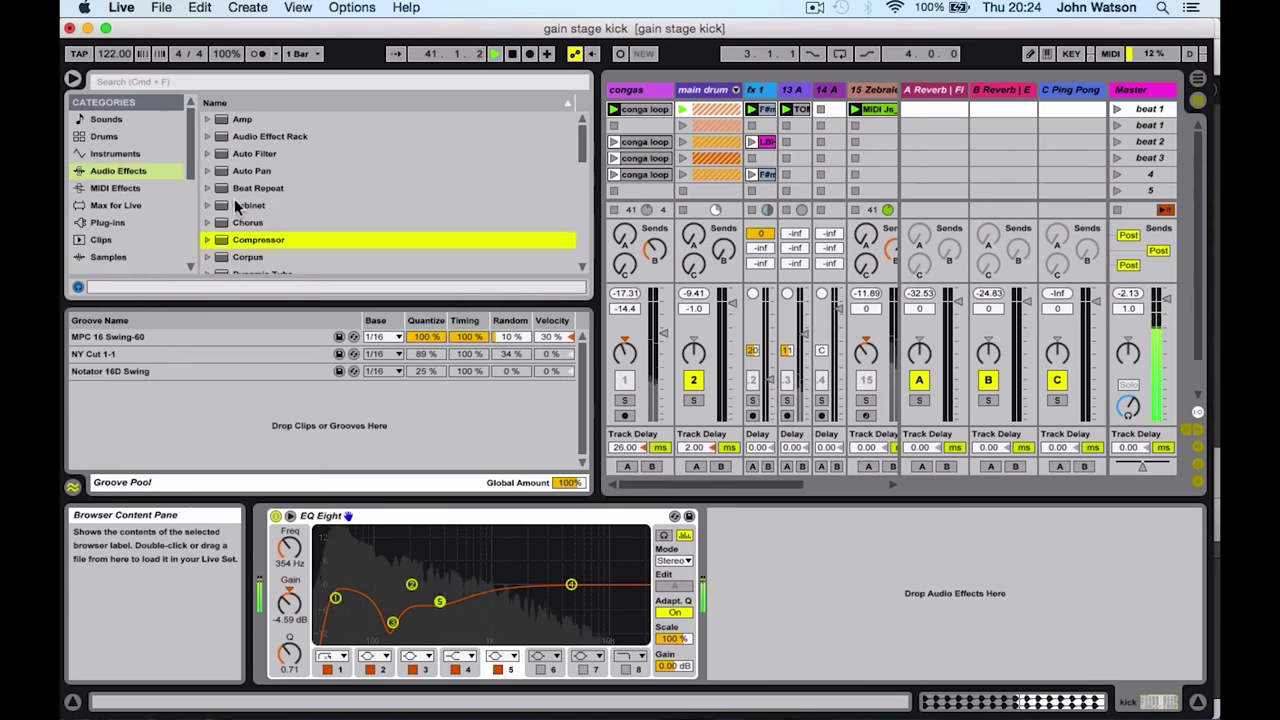
double_click(260, 241)
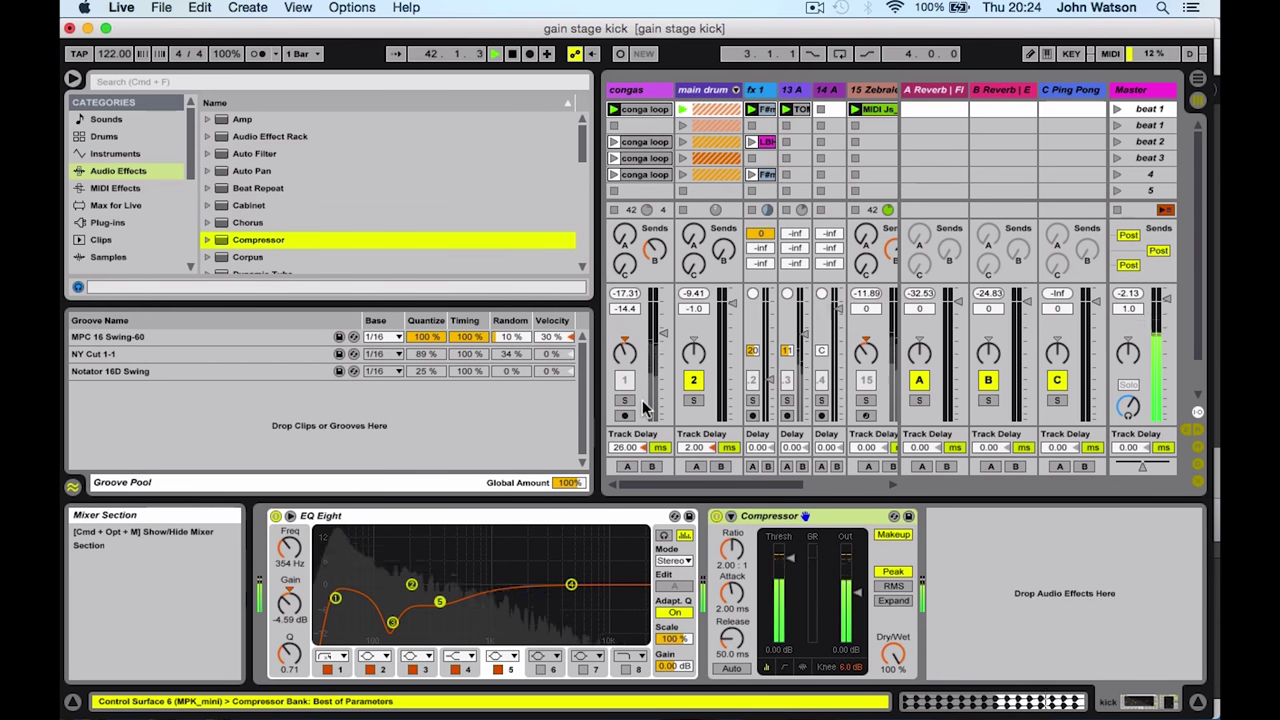
left_click(795, 516)
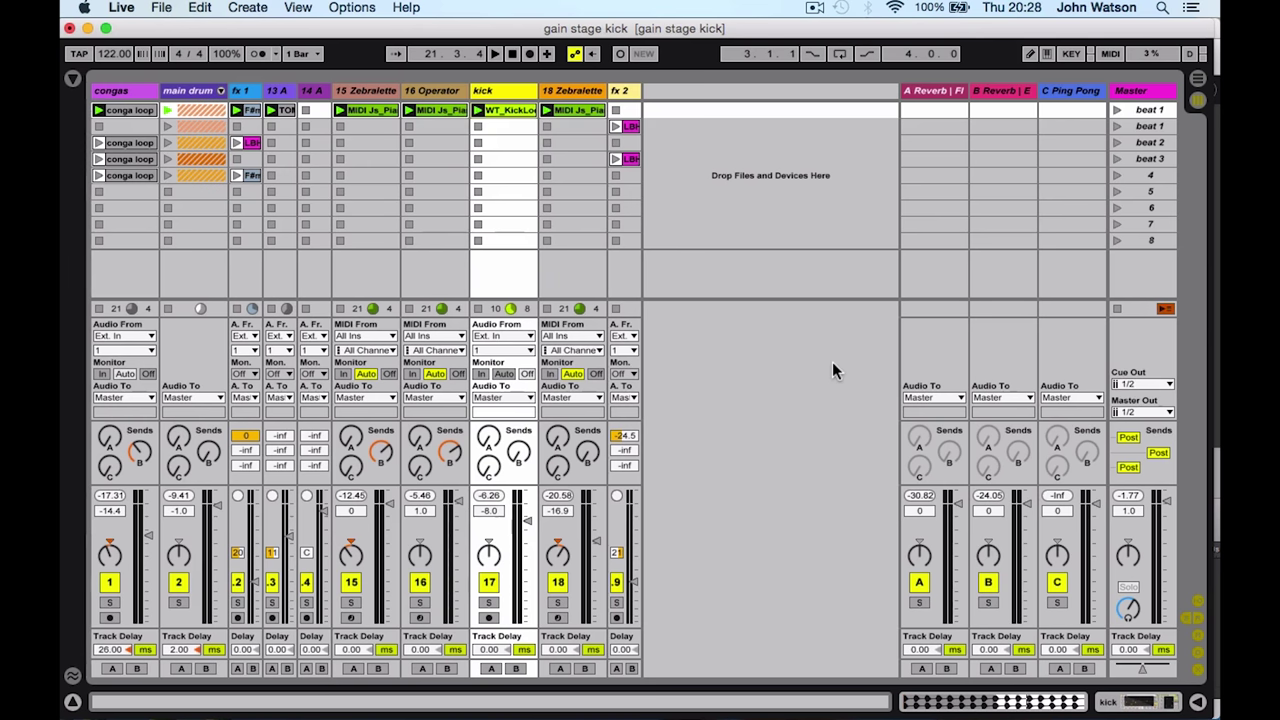
Restart playback, lower the kick clip's gain to about -5.8 dB, then hide the Detail View
key("space")
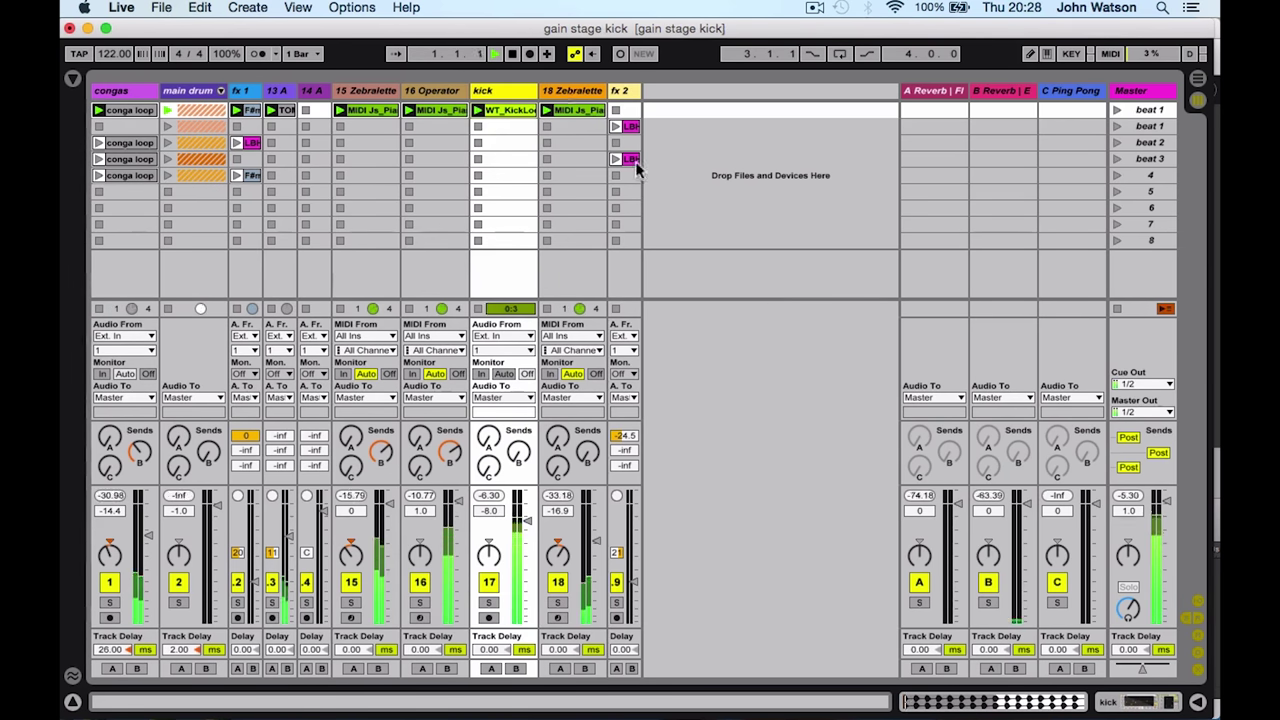
double_click(508, 116)
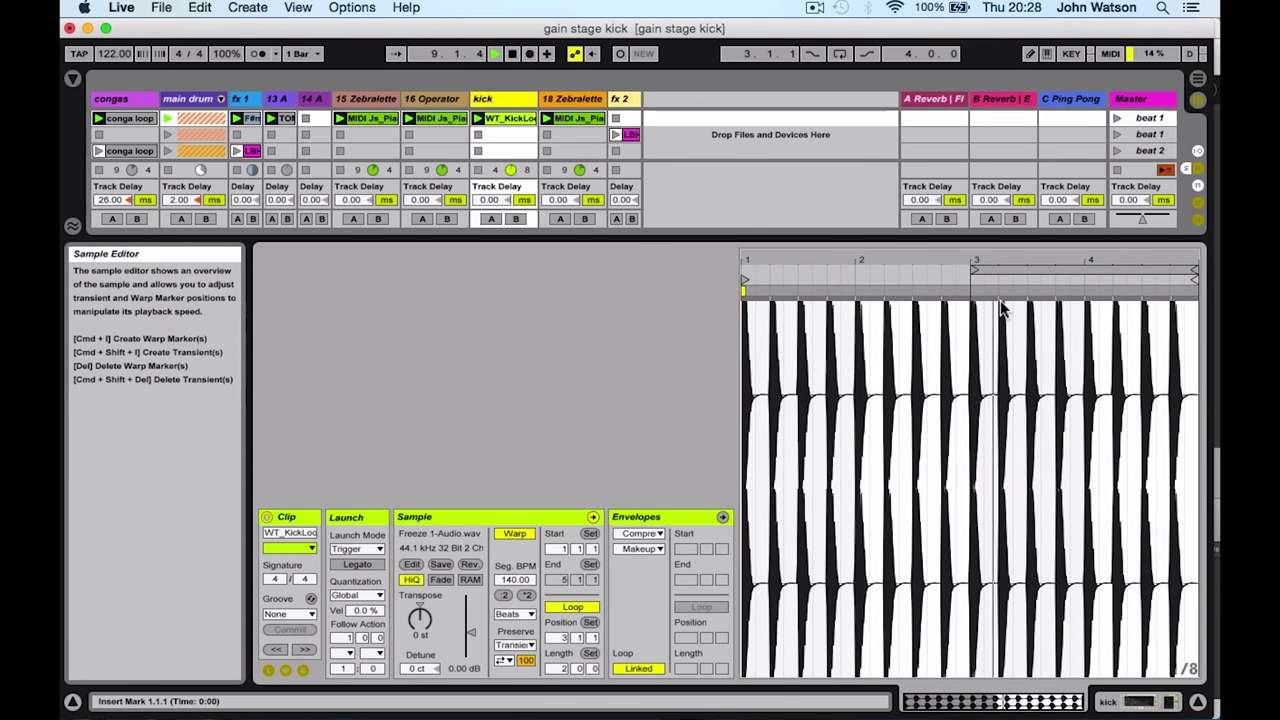
left_click_drag(470, 632, 470, 645)
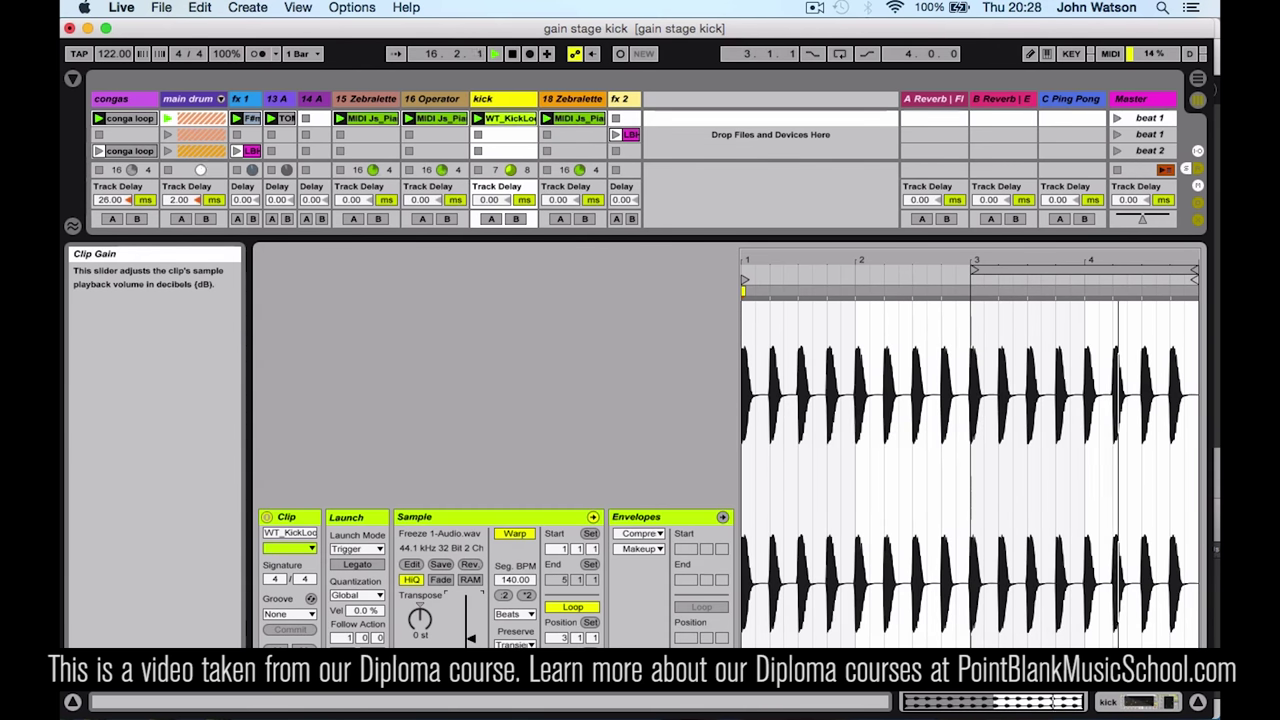
left_click(1197, 702)
Solo the kick and display its EQ Eight (expanded) and 2:1 Compressor chain below the mixer
left_click(489, 604)
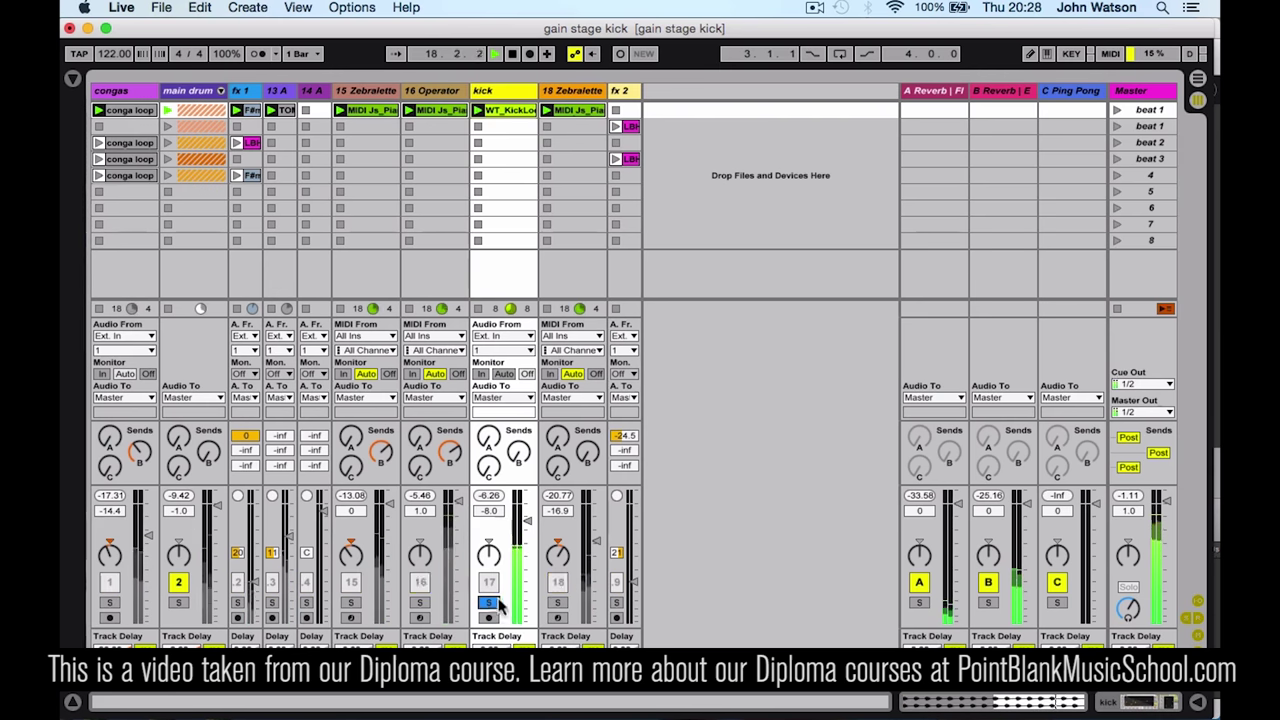
double_click(515, 90)
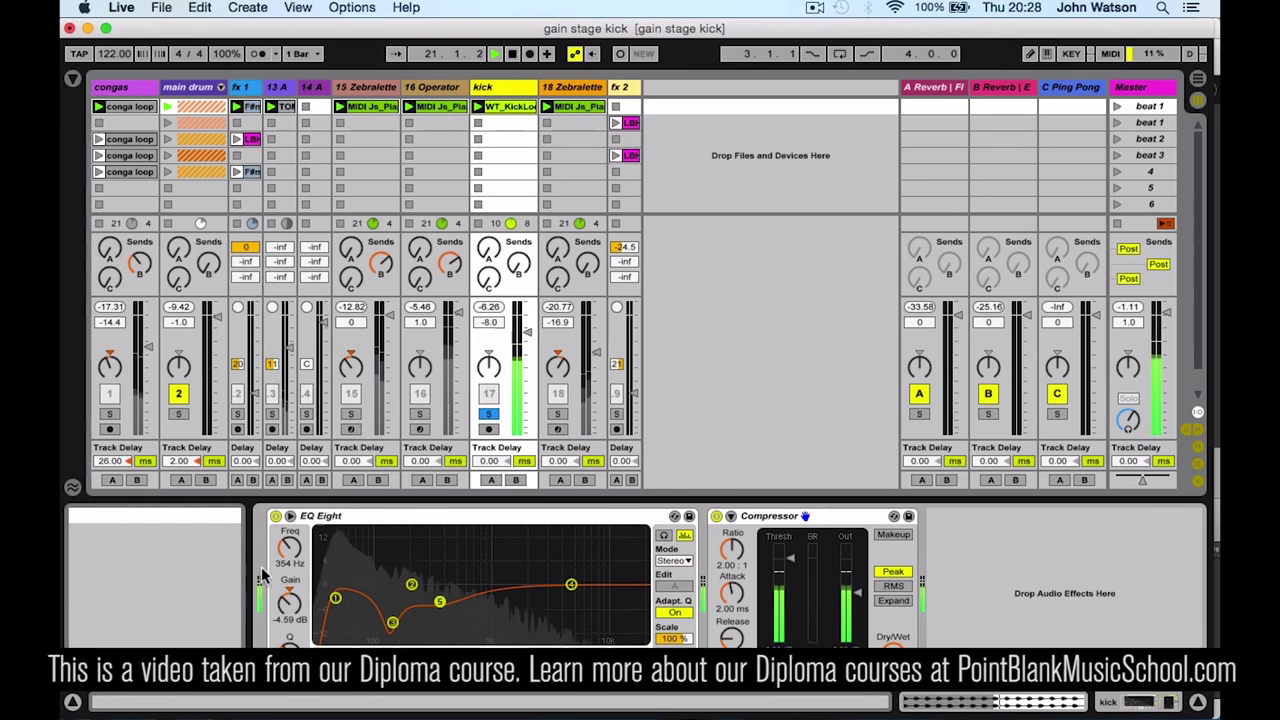
left_click(360, 516)
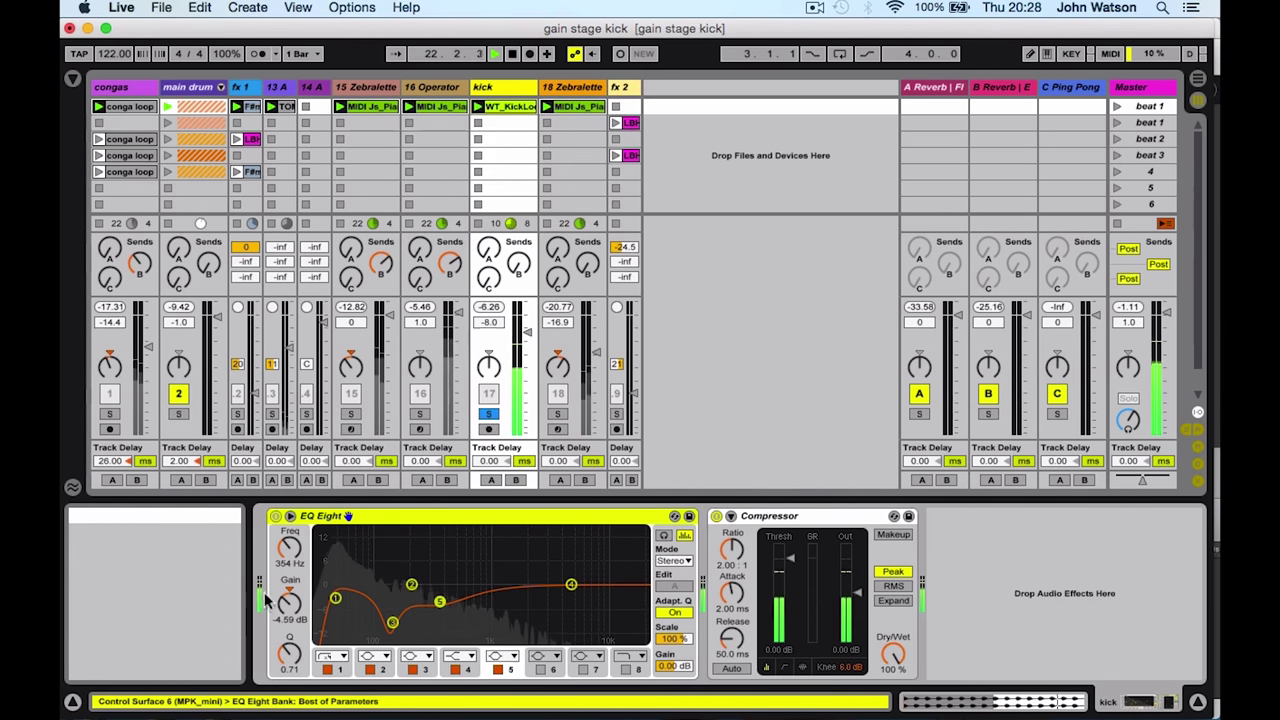
double_click(345, 565)
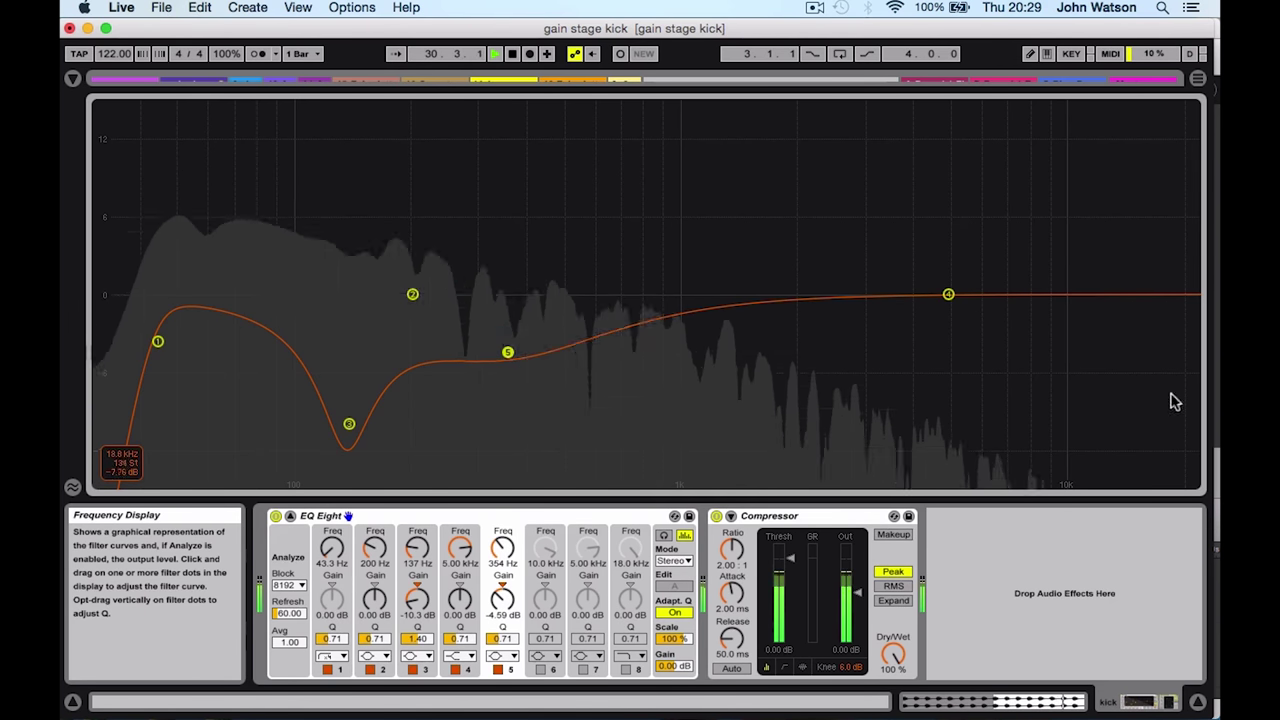
left_click(822, 520)
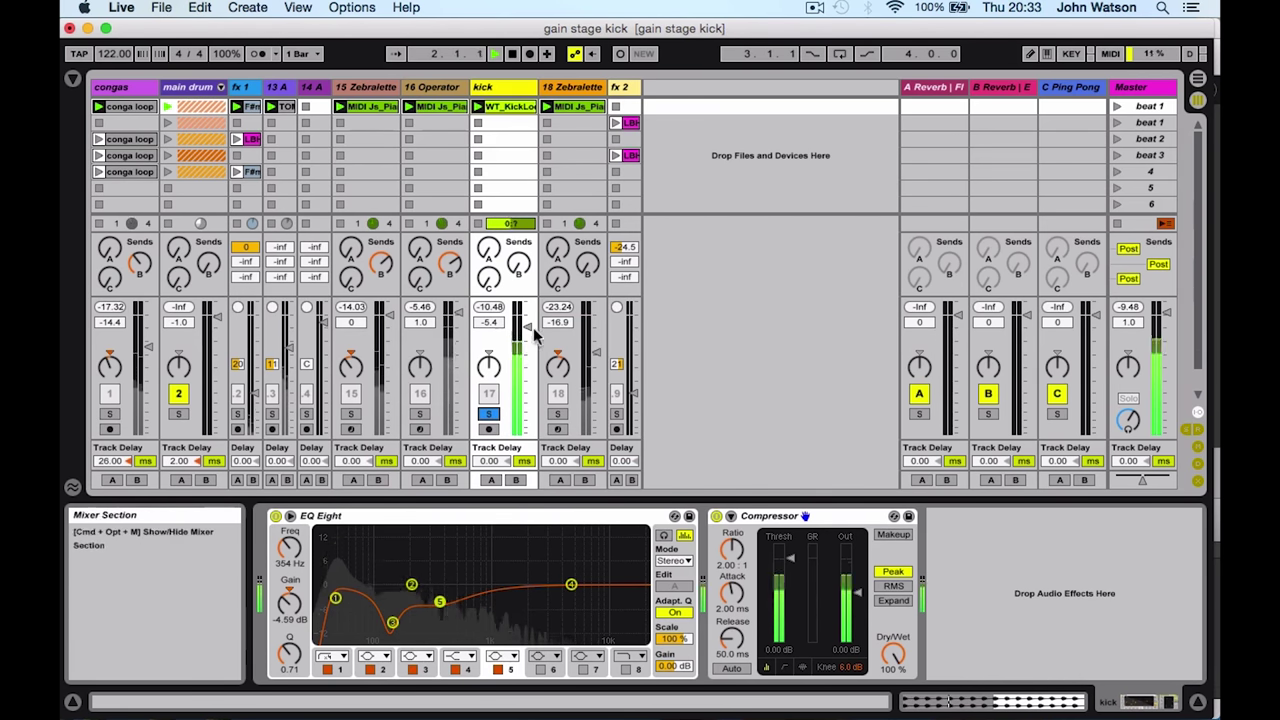
Set the kick fader to -2.6 dB, unsolo the kick and stop playback
left_click_drag(530, 329, 530, 332)
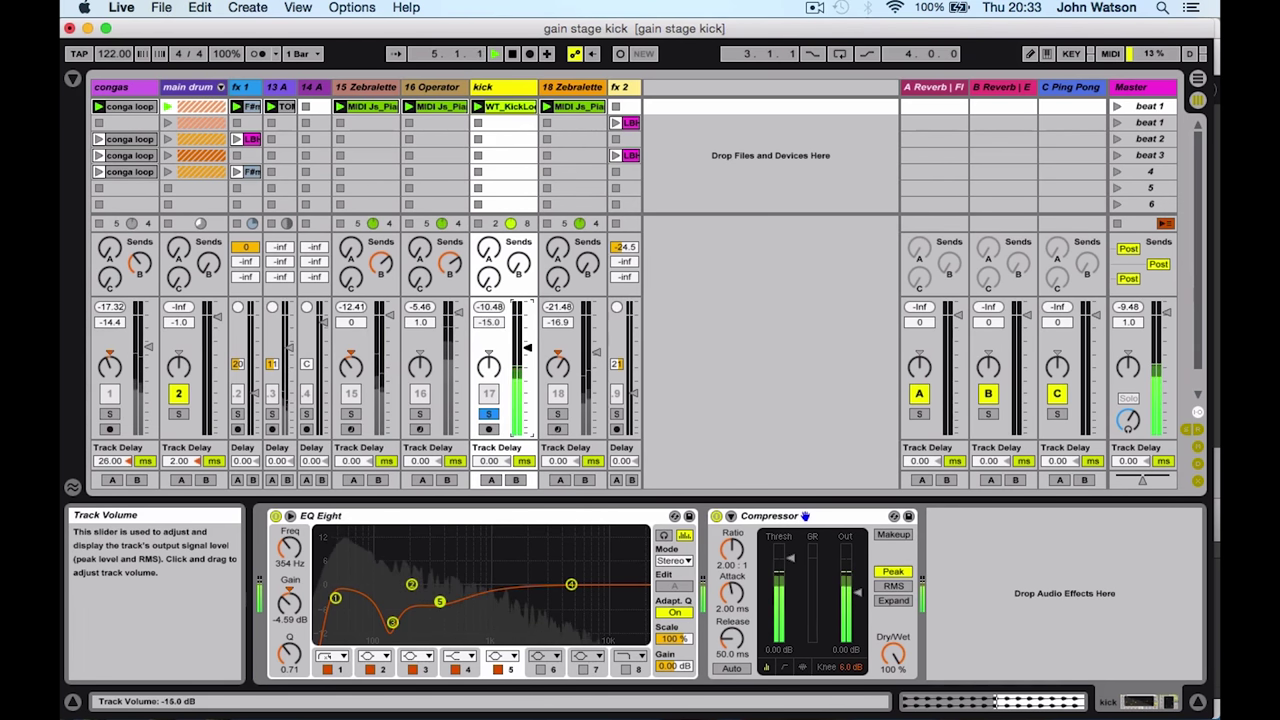
left_click(487, 414)
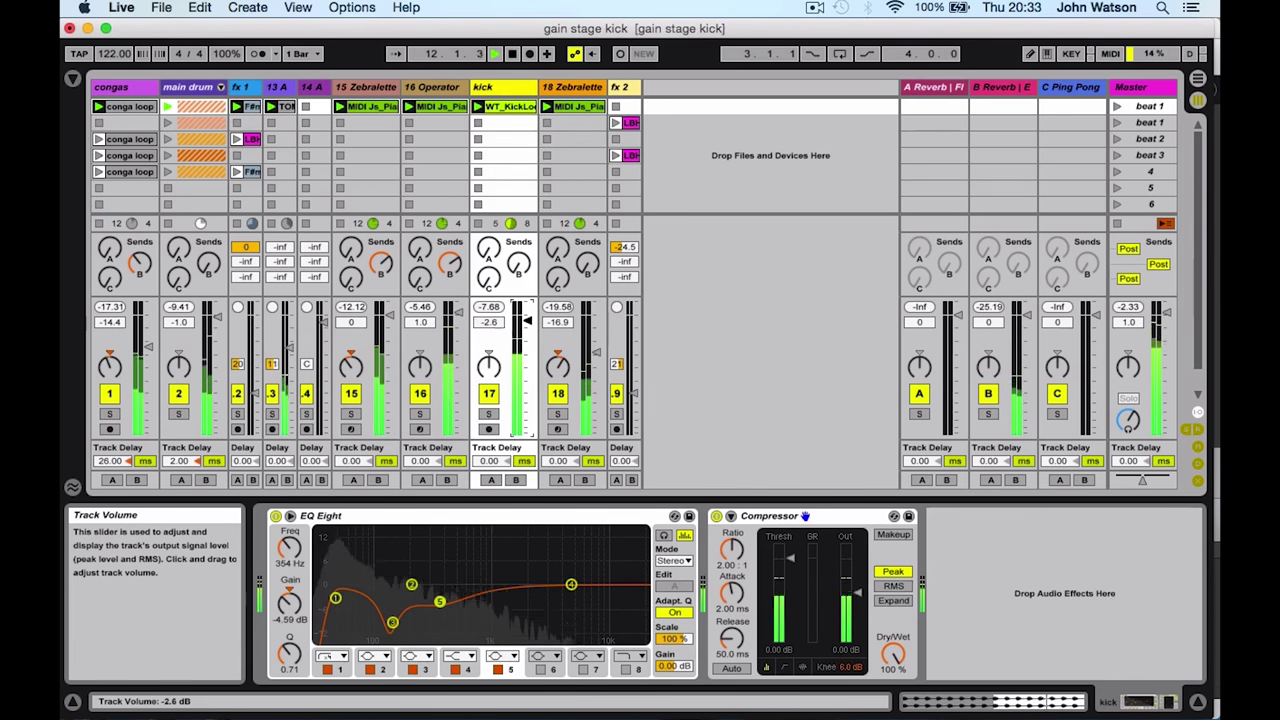
key("space")
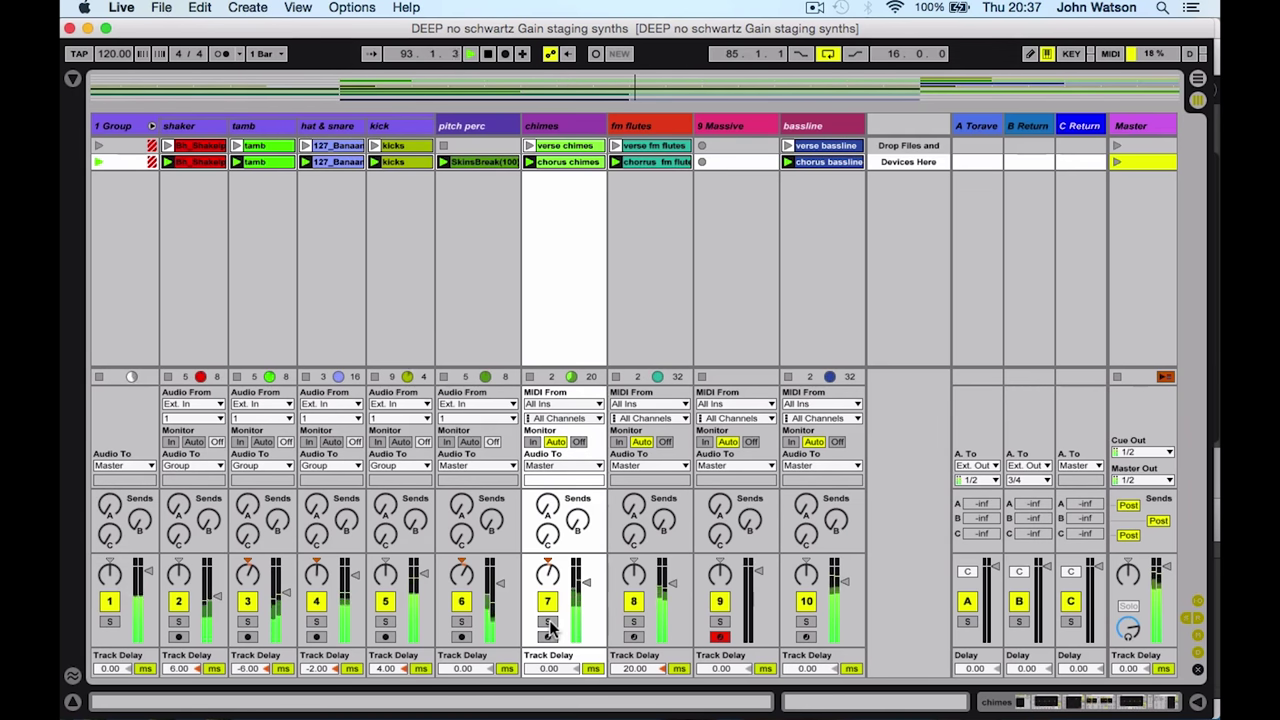
Select chimes, bassline and fm flutes, then show fm flutes' Arpeggiator, FM8, Utility, EQ Eight chain
left_click(588, 126)
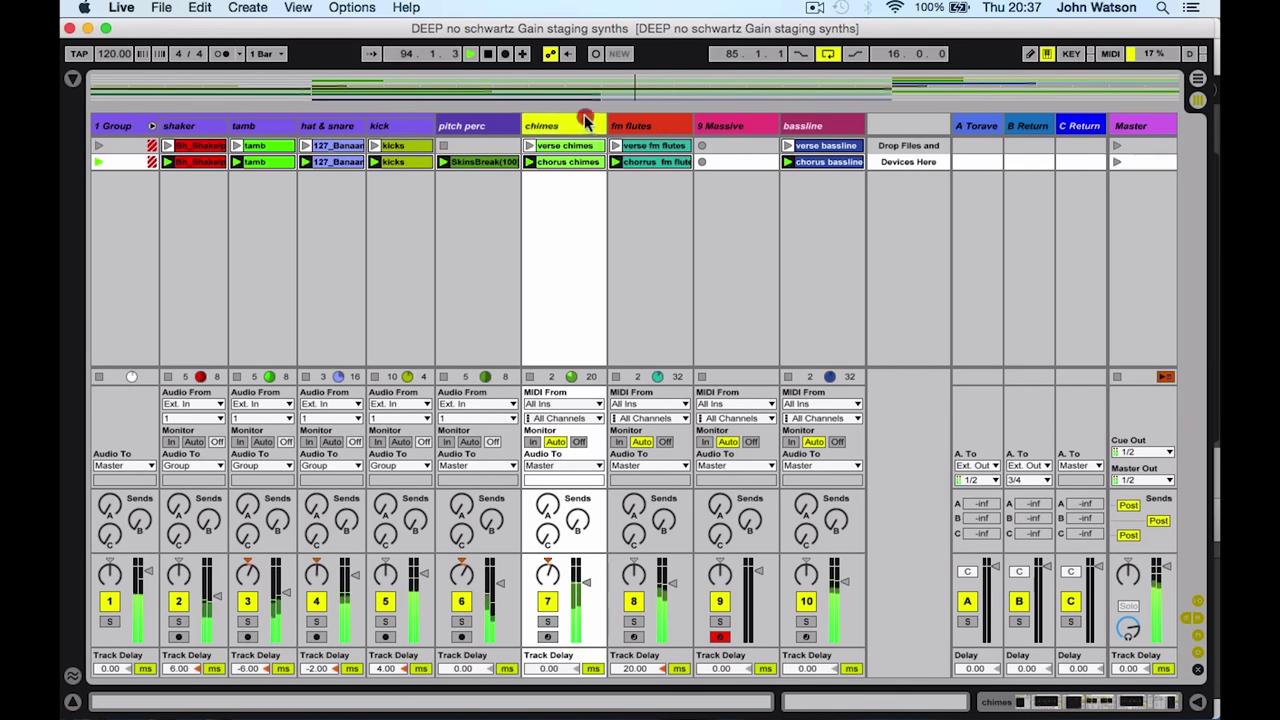
left_click(829, 125)
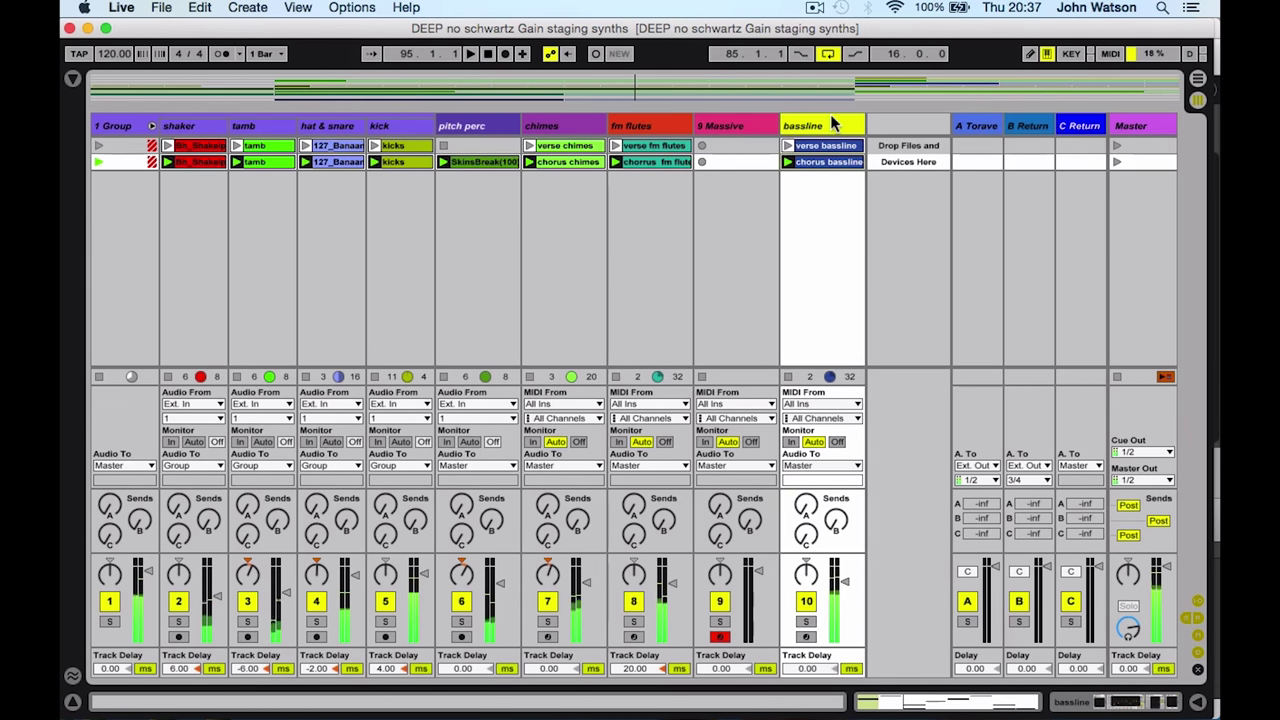
left_click(648, 126)
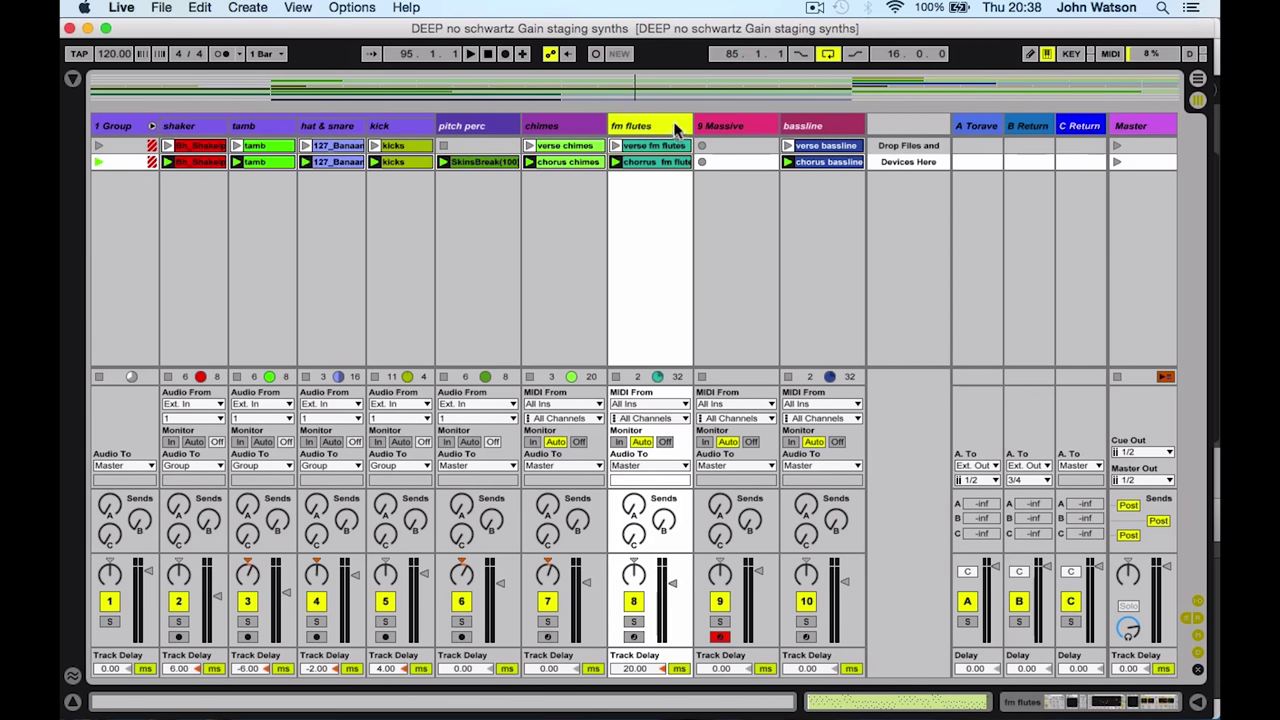
double_click(651, 124)
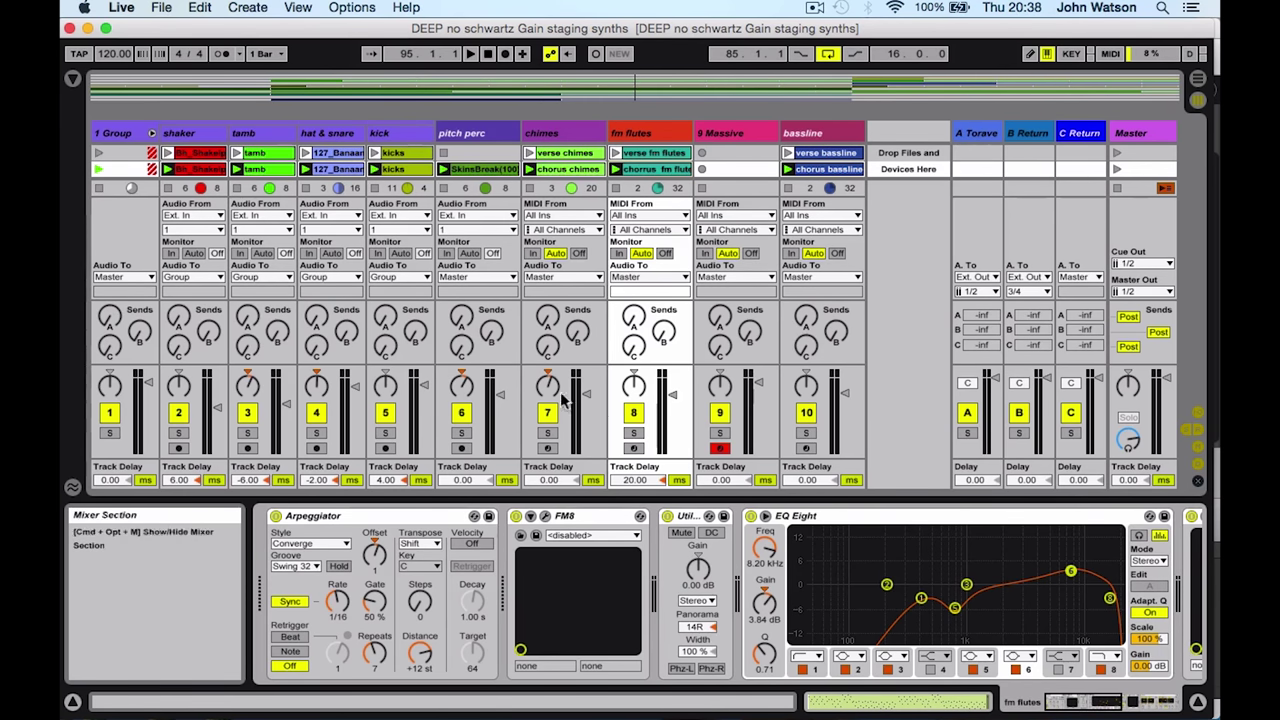
Solo fm flutes and play, then solo bassline instead to check its chain and stop
left_click(633, 432)
key("space")
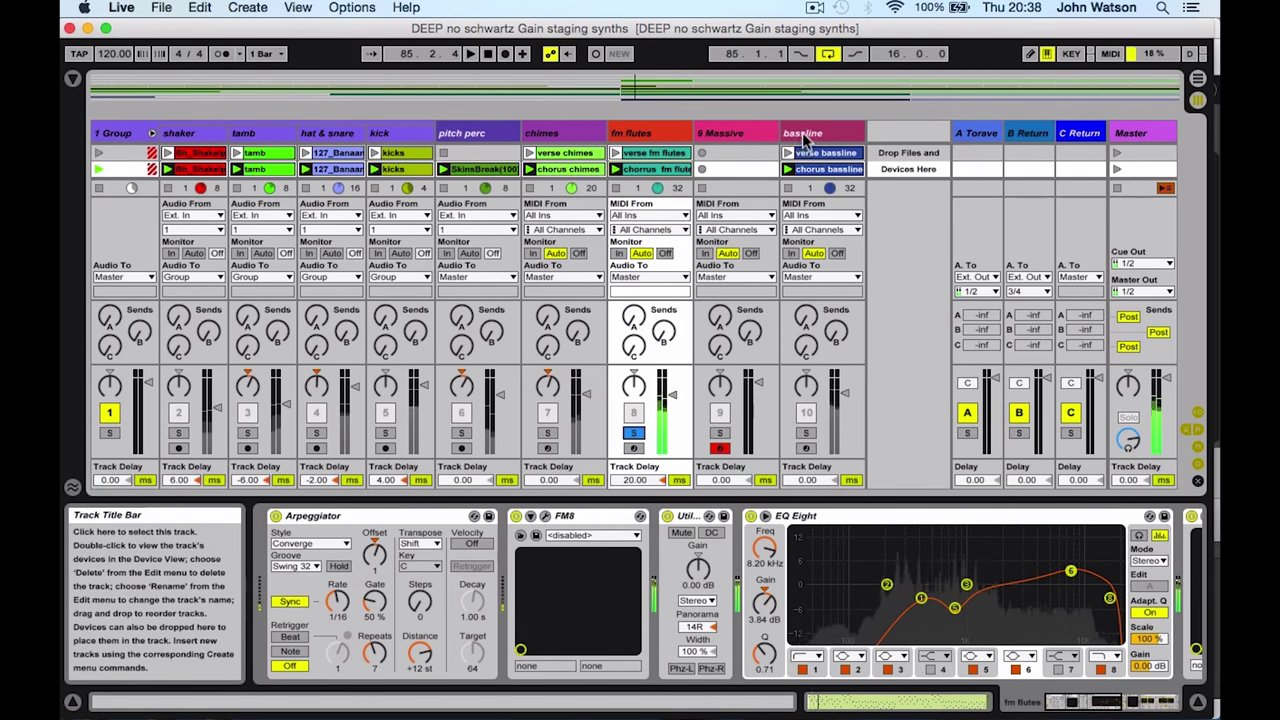
left_click(787, 133)
left_click(805, 433)
key("space")
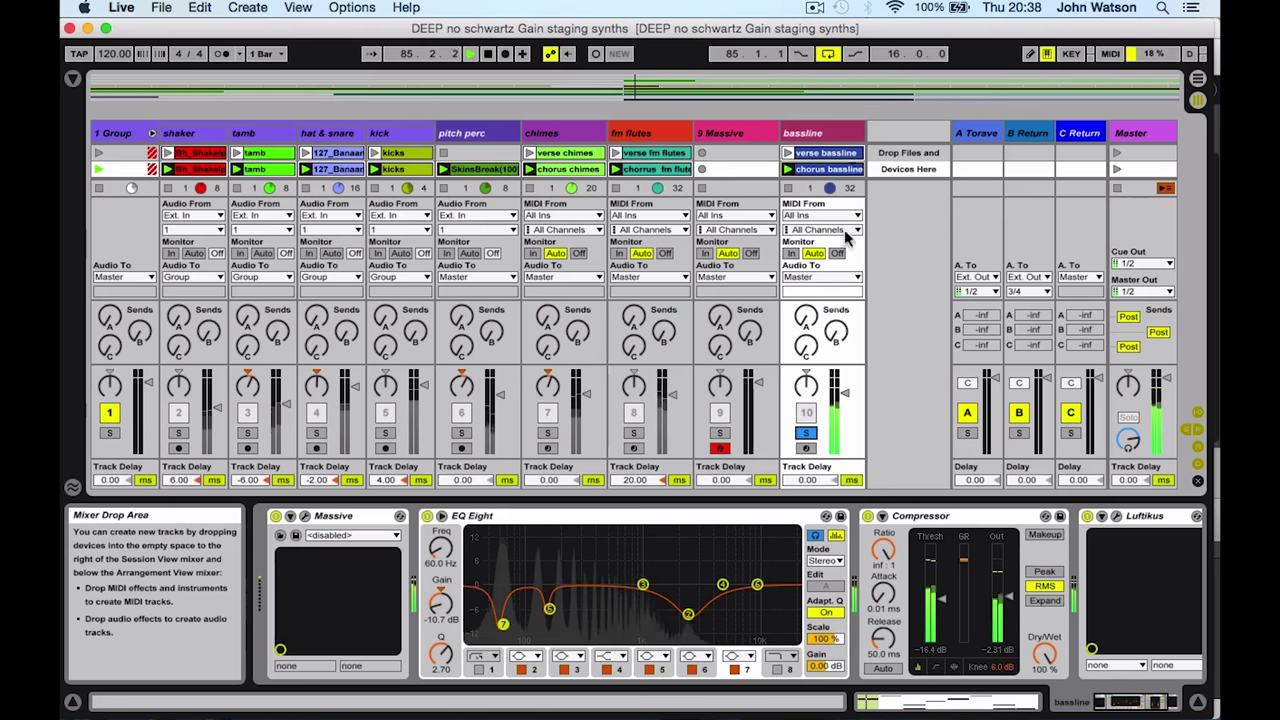
Unsolo bassline, re-solo and play fm flutes, and scroll to its Acon Digital plug-in and Reverb
left_click(829, 131)
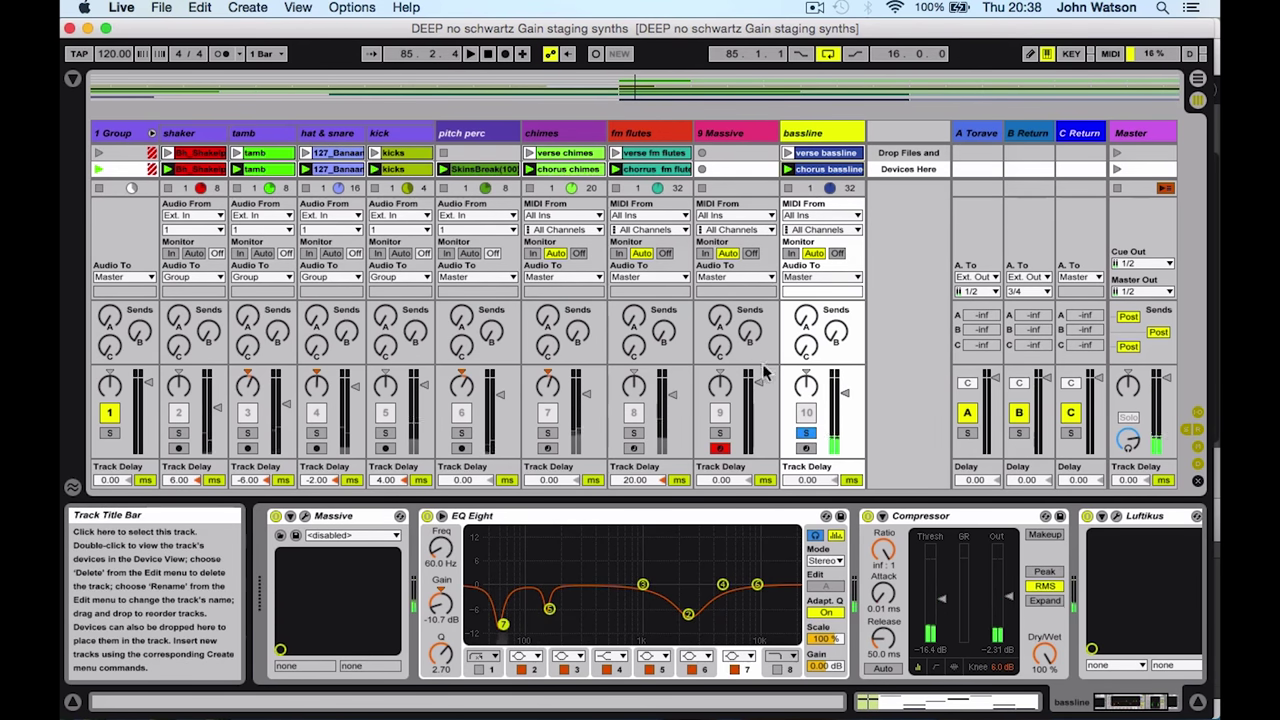
left_click(805, 432)
left_click(645, 133)
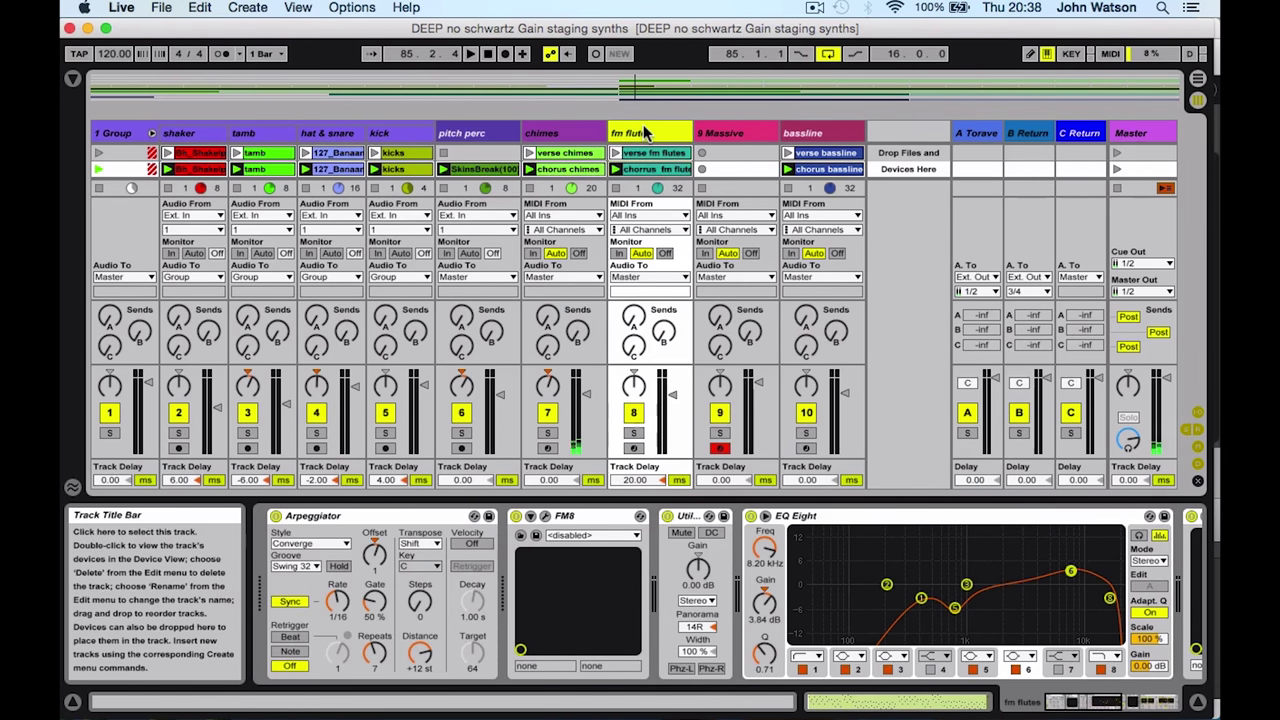
left_click(633, 432)
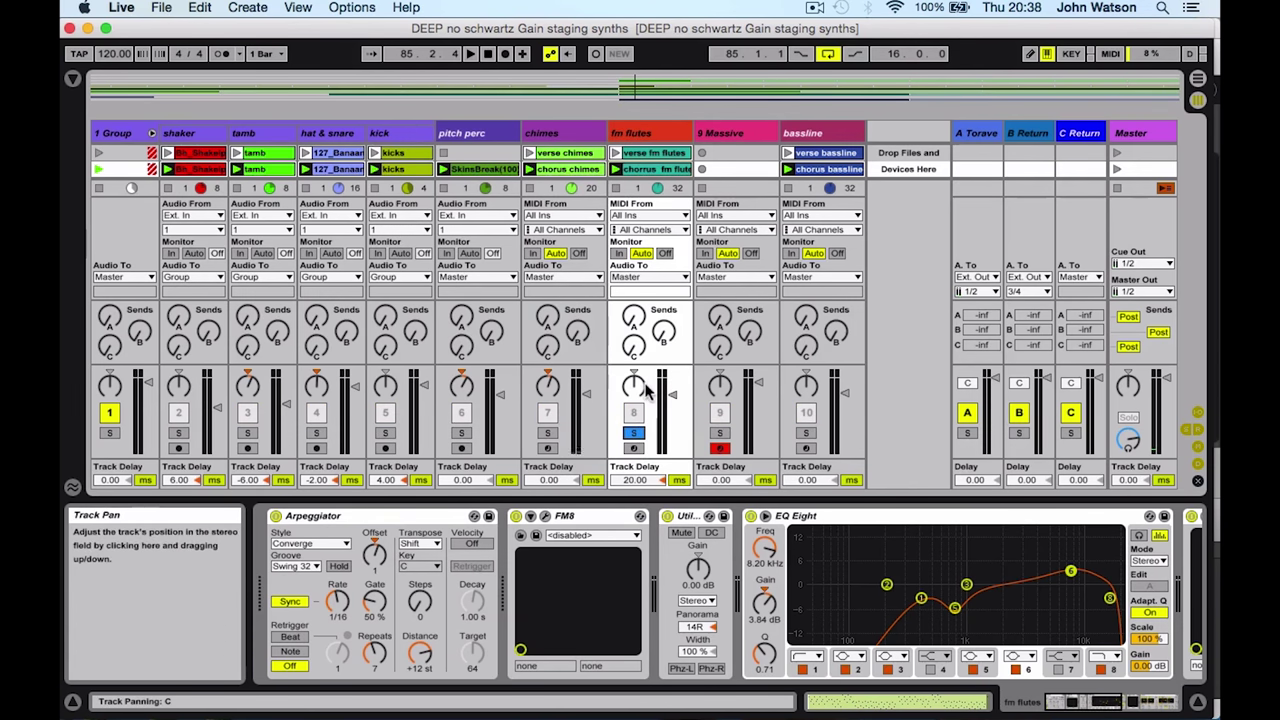
key("space")
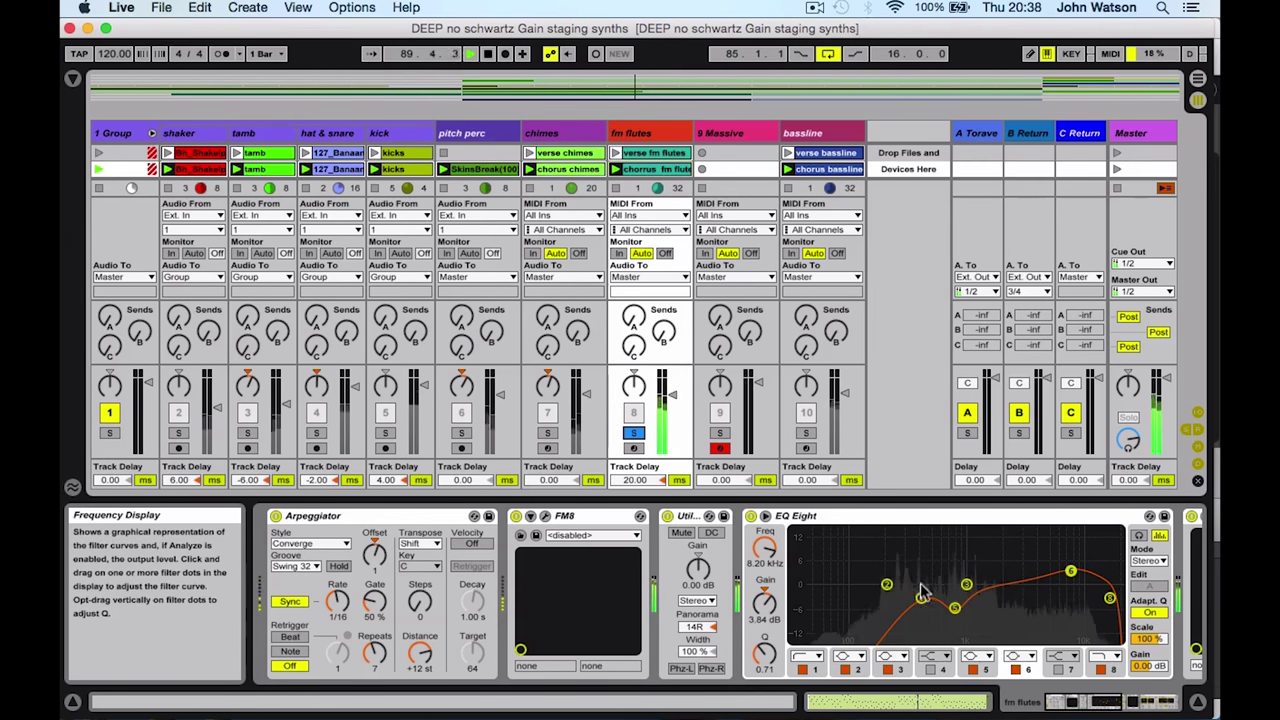
left_click_drag(1082, 696, 1097, 706)
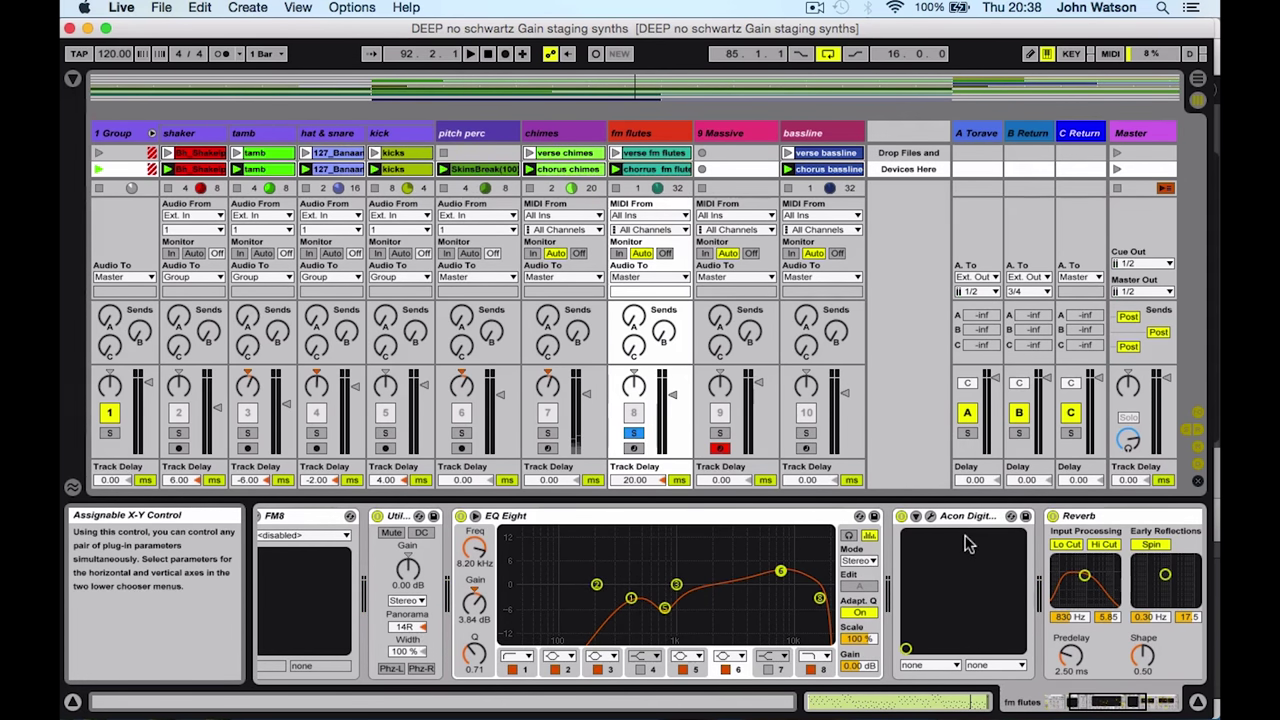
Lower FM8's Output Volume on fm flutes to about -29 during playback, then return to the mixer
left_click(1082, 701)
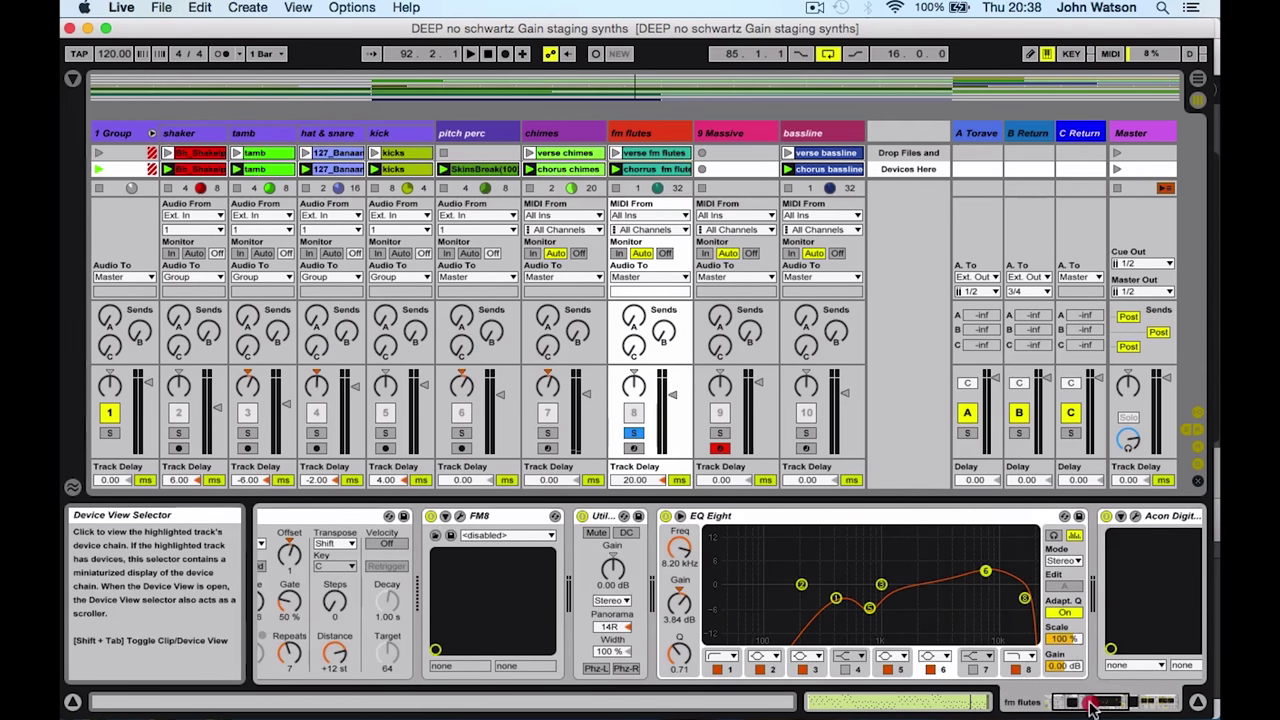
left_click(460, 518)
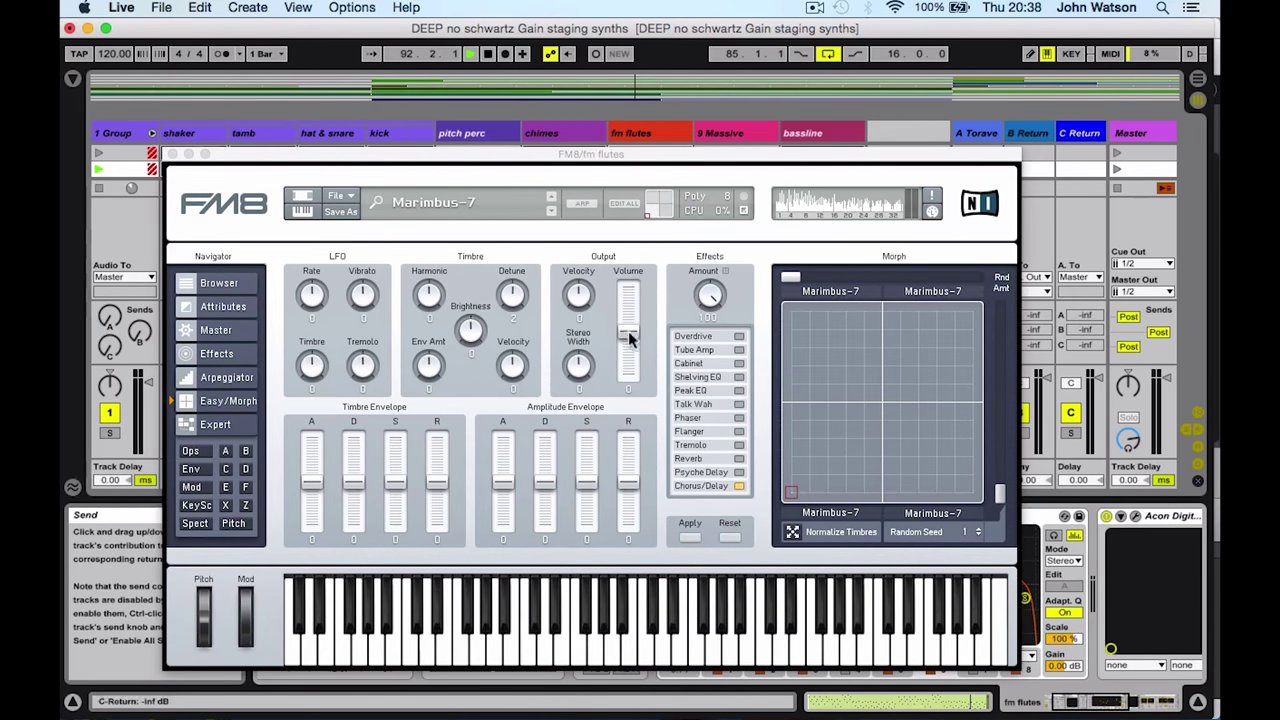
key("space")
left_click_drag(628, 330, 624, 348)
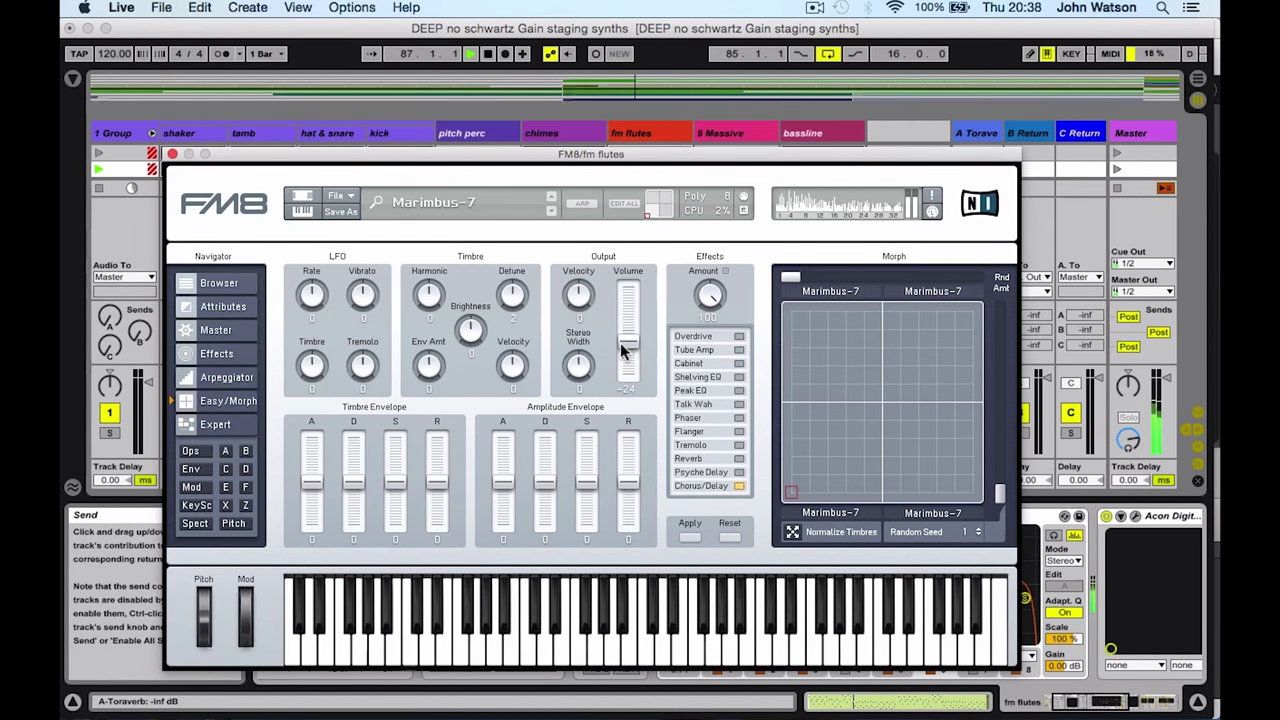
left_click_drag(620, 348, 628, 348)
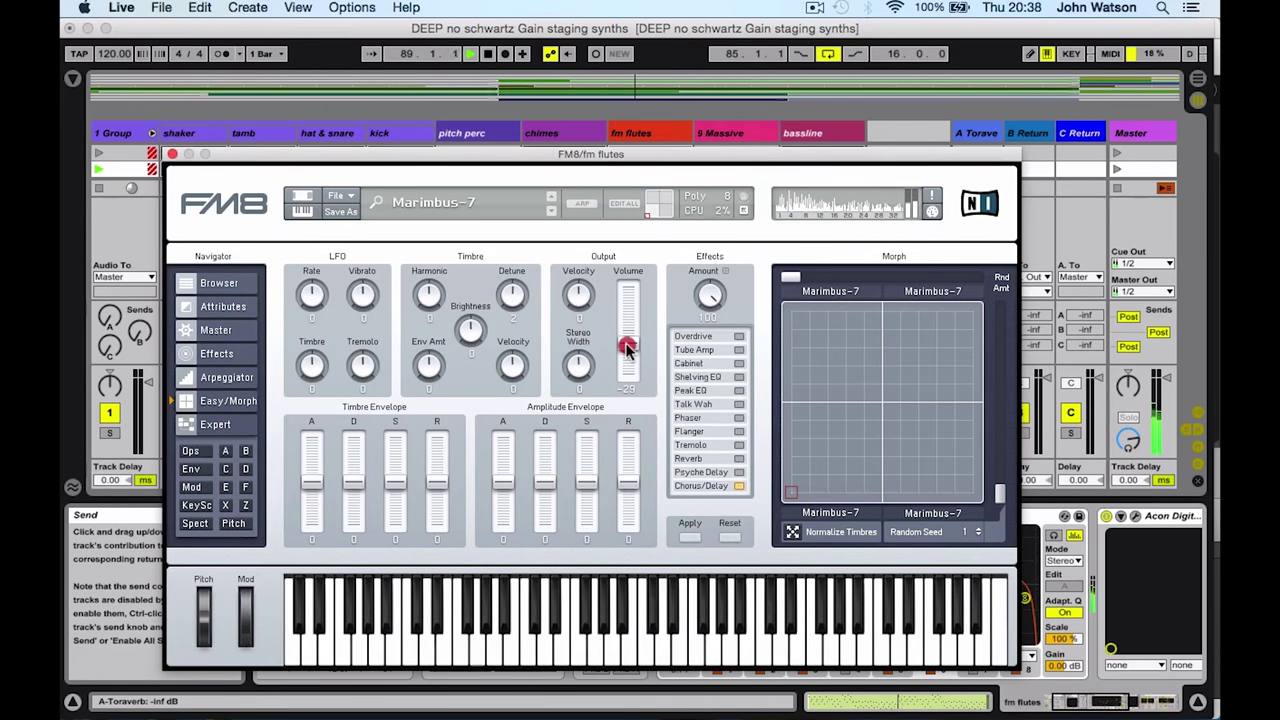
left_click(172, 158)
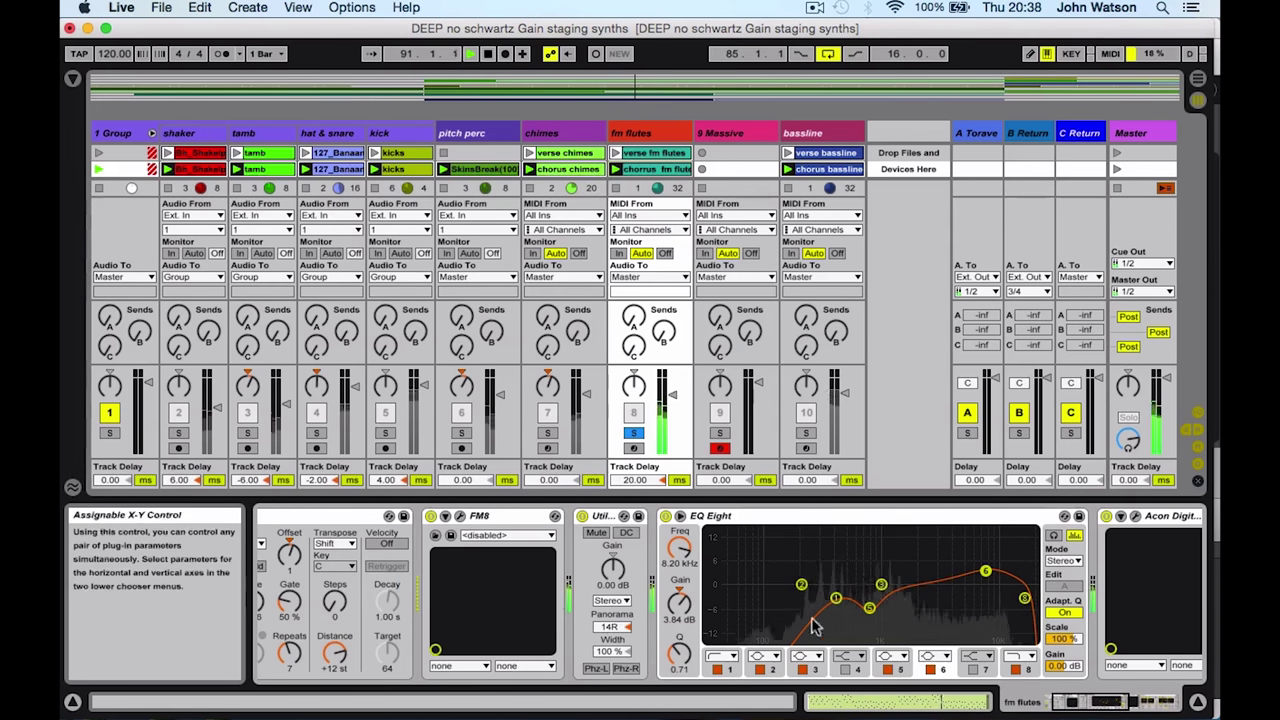
Scroll the fm flutes device chain until the Reverb at its end is visible
left_click(1108, 705)
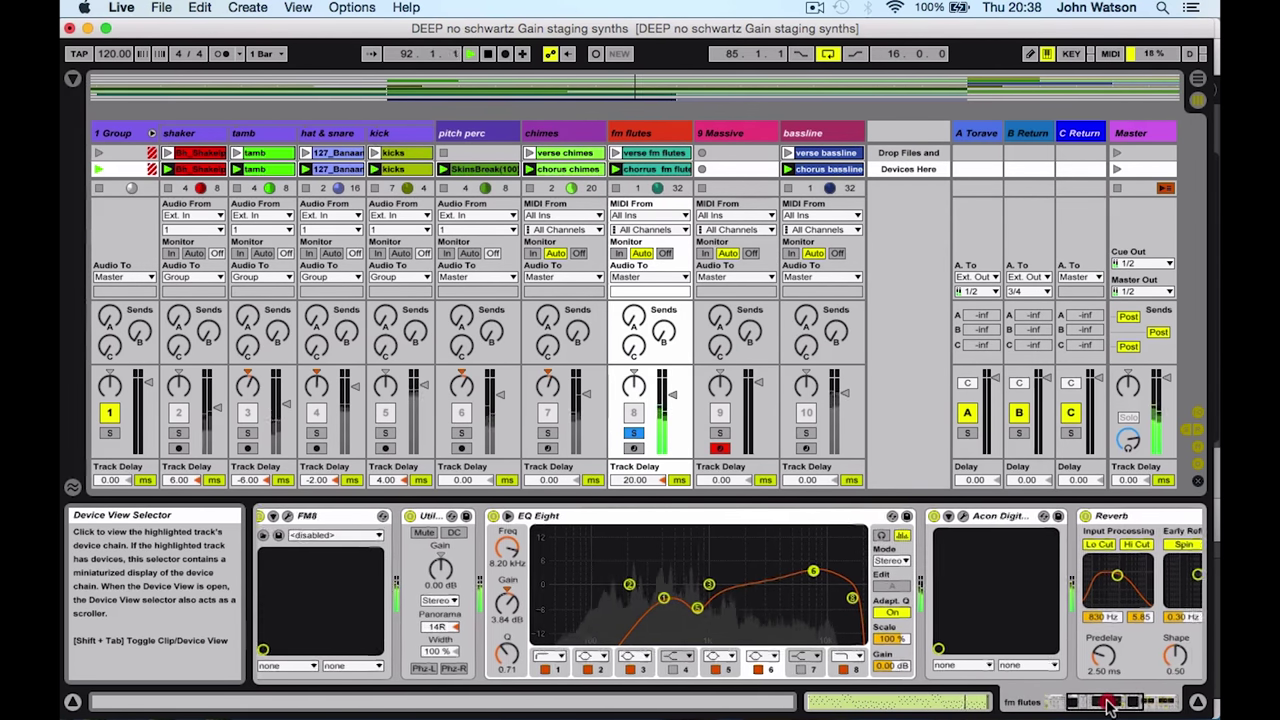
left_click(1102, 702)
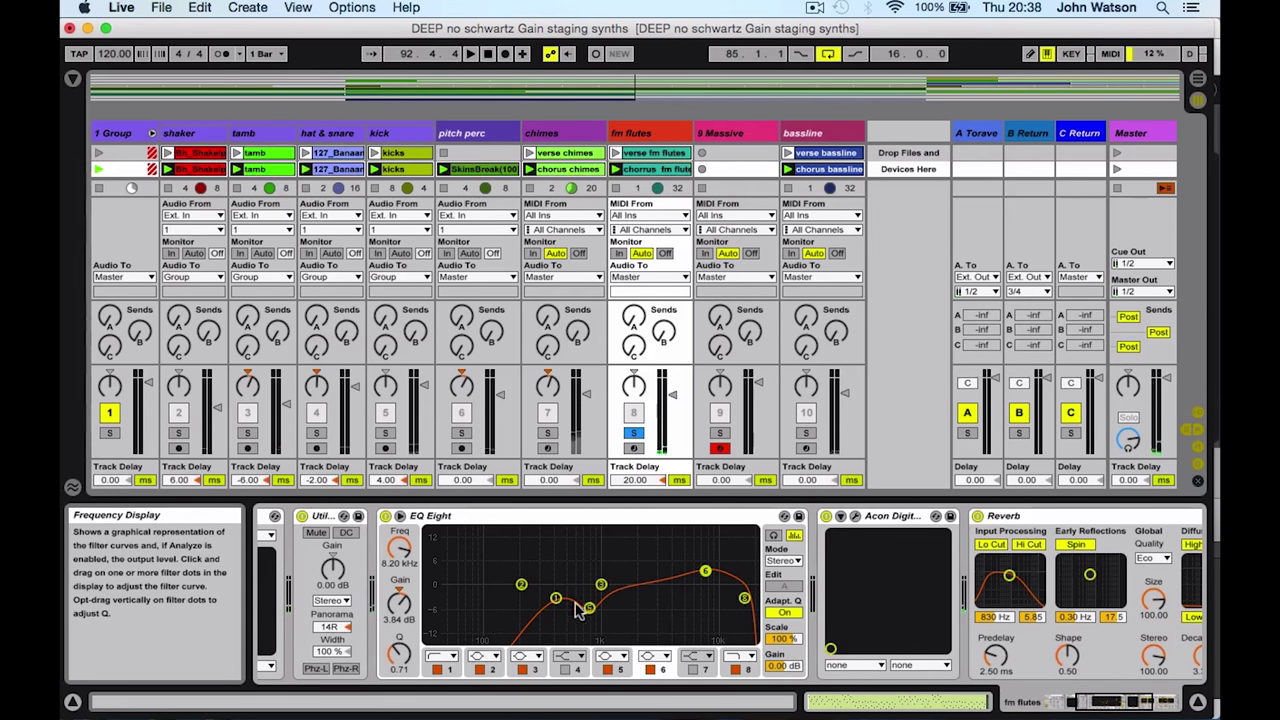
left_click(1104, 703)
Play the mix, turn off the fm flutes solo on track 8, and stop playback
key("space")
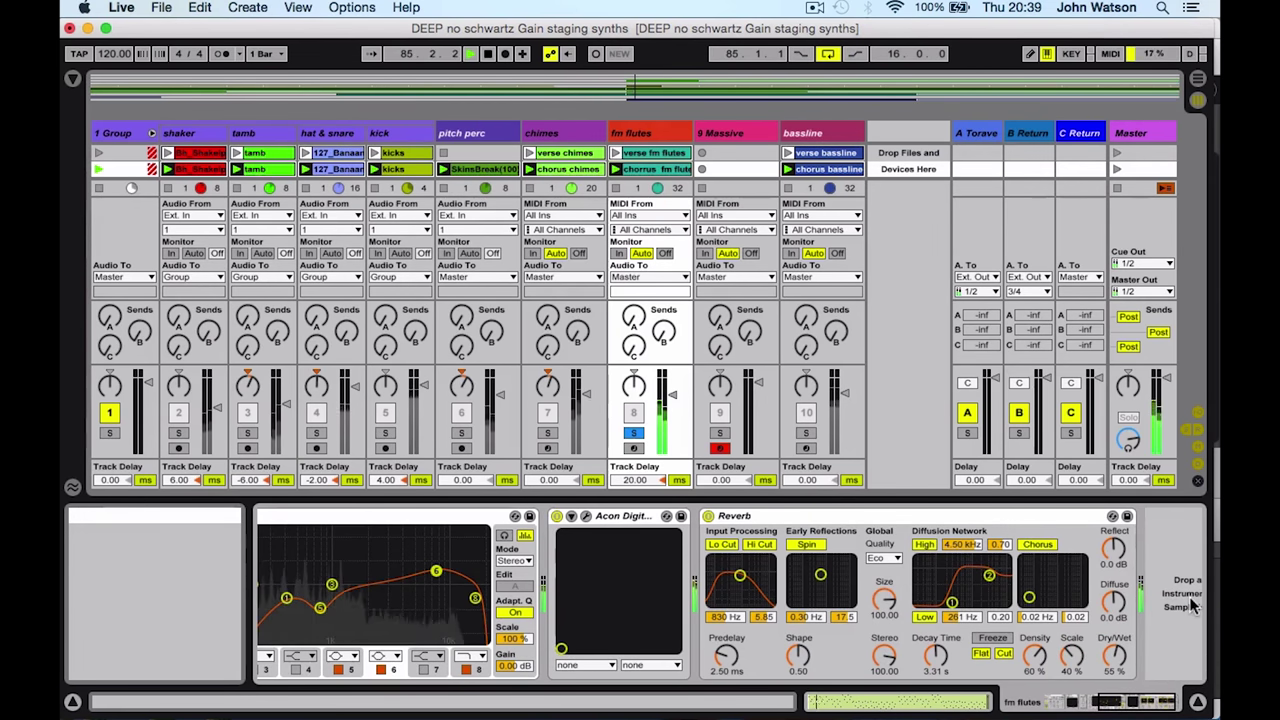
left_click(632, 436)
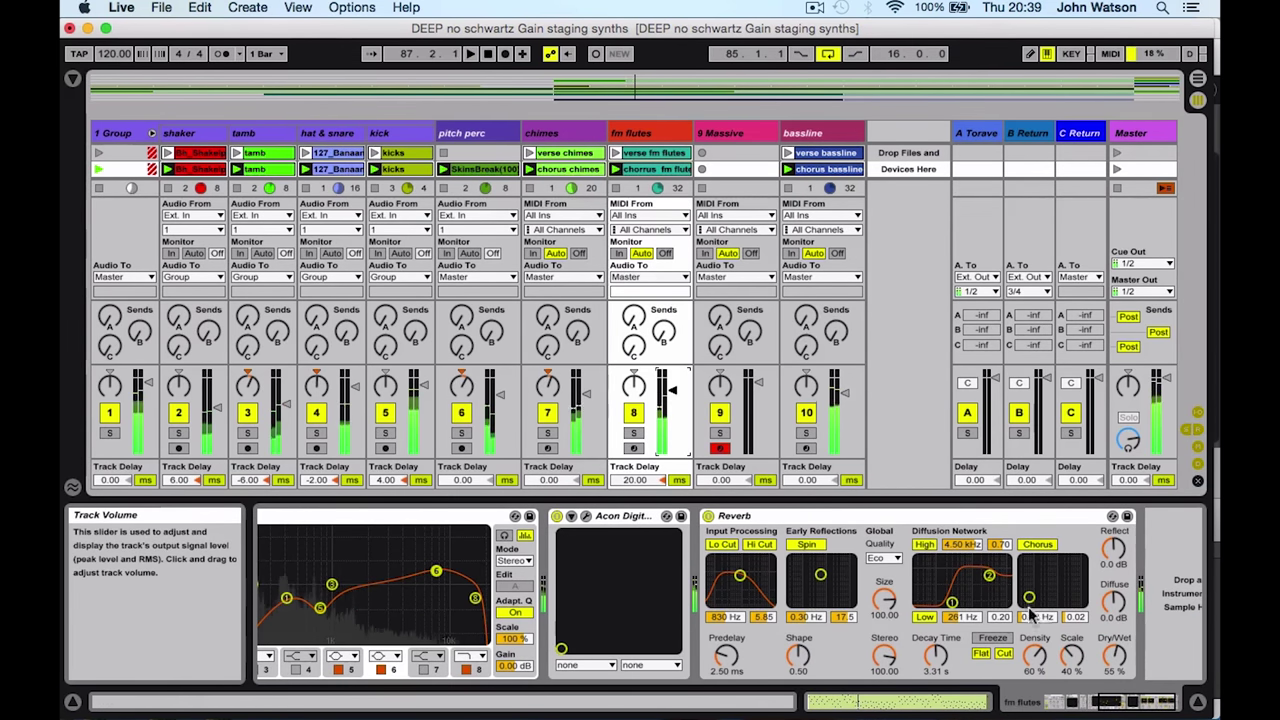
key("space")
key("space")
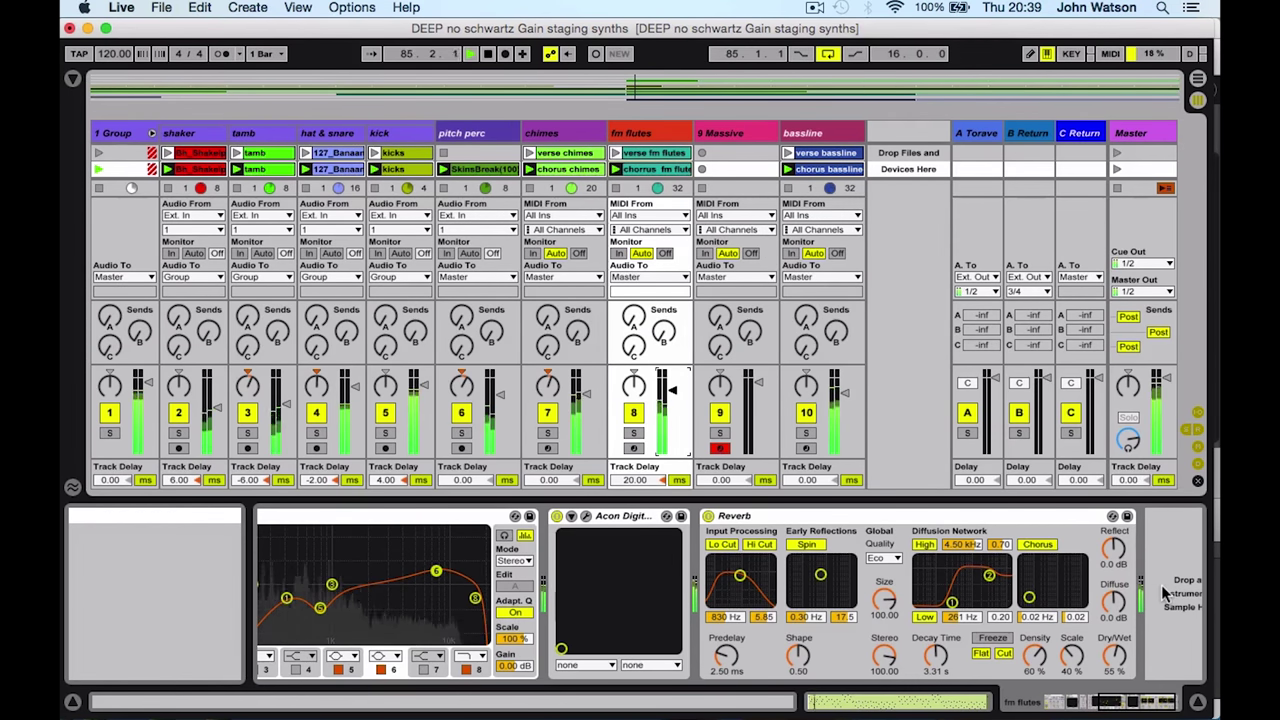
Append a Utility from Audio Effects after the fm flutes Reverb, then hide the browser
left_click(75, 80)
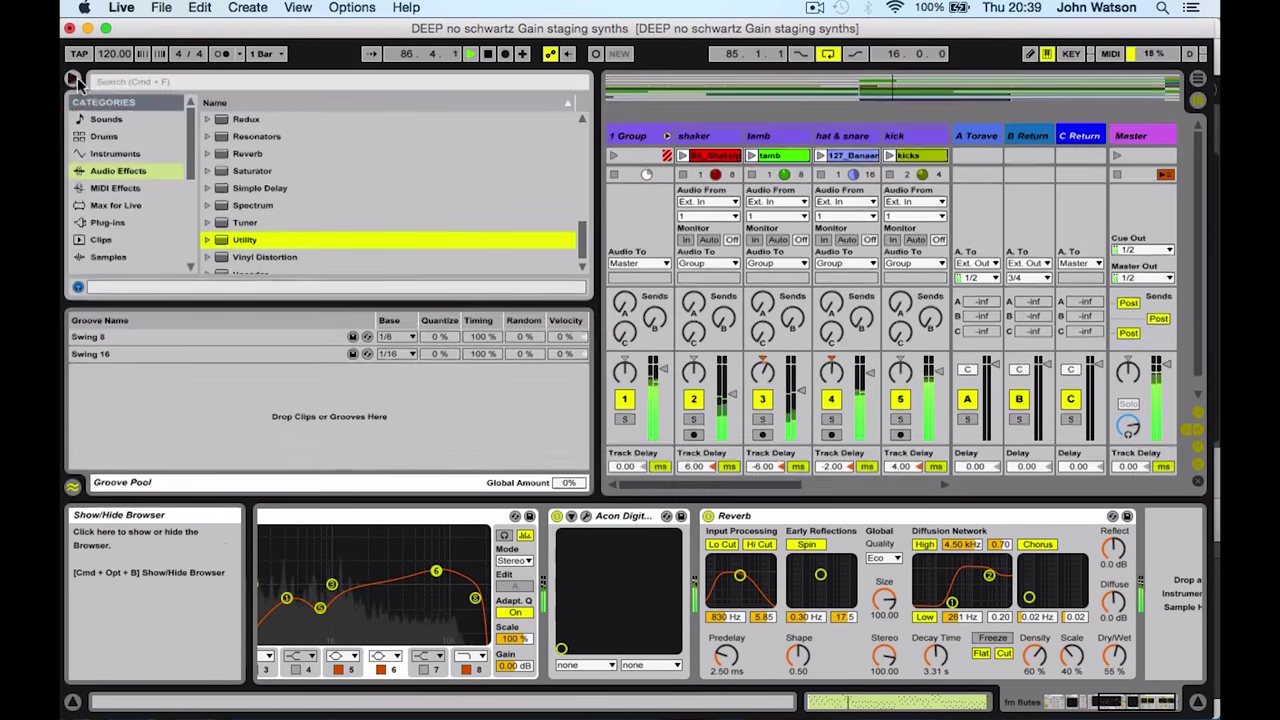
double_click(250, 242)
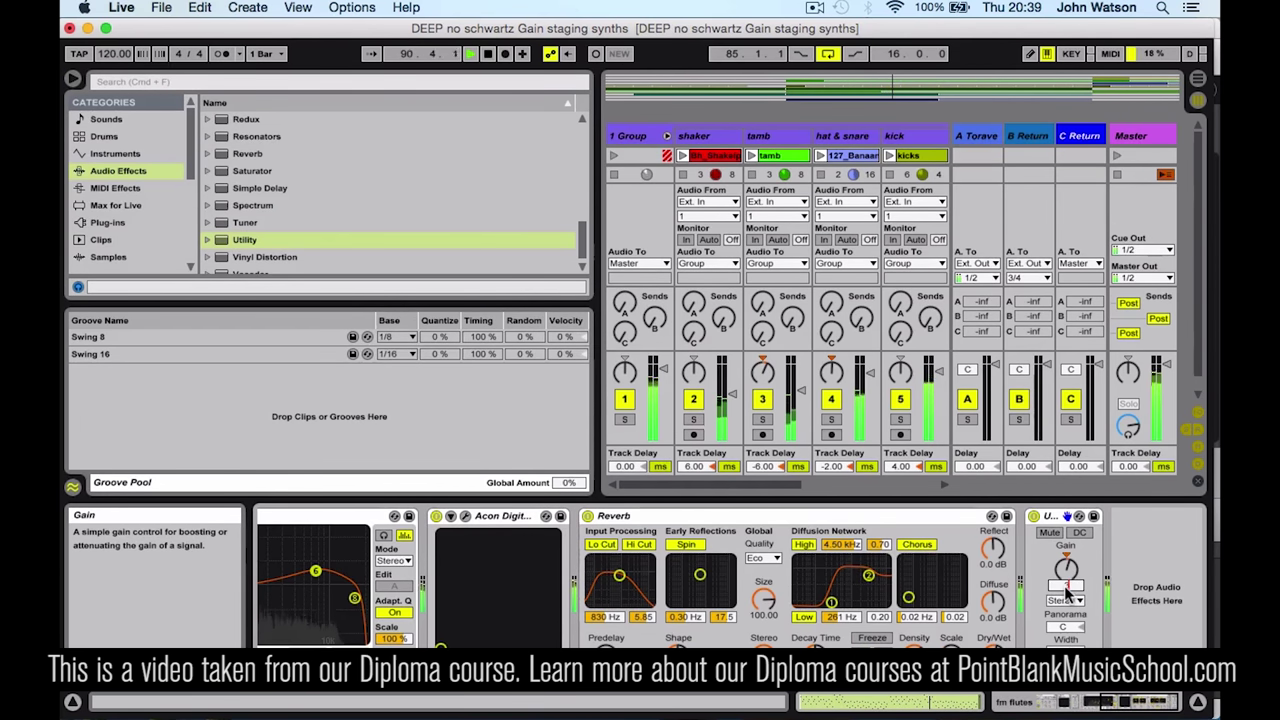
left_click(72, 80)
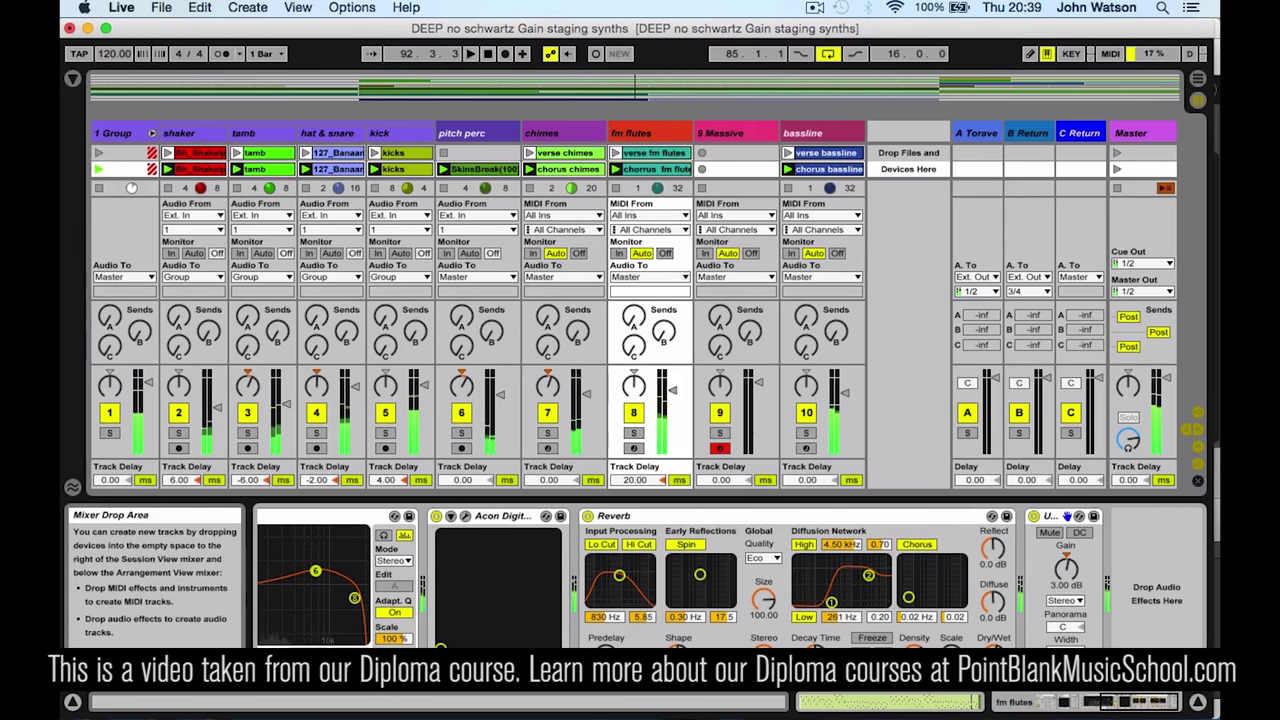
left_click(1128, 705)
mouse_move(1128, 705)
left_mouse_down()
mouse_move(1100, 706)
mouse_move(1114, 700)
left_mouse_up()
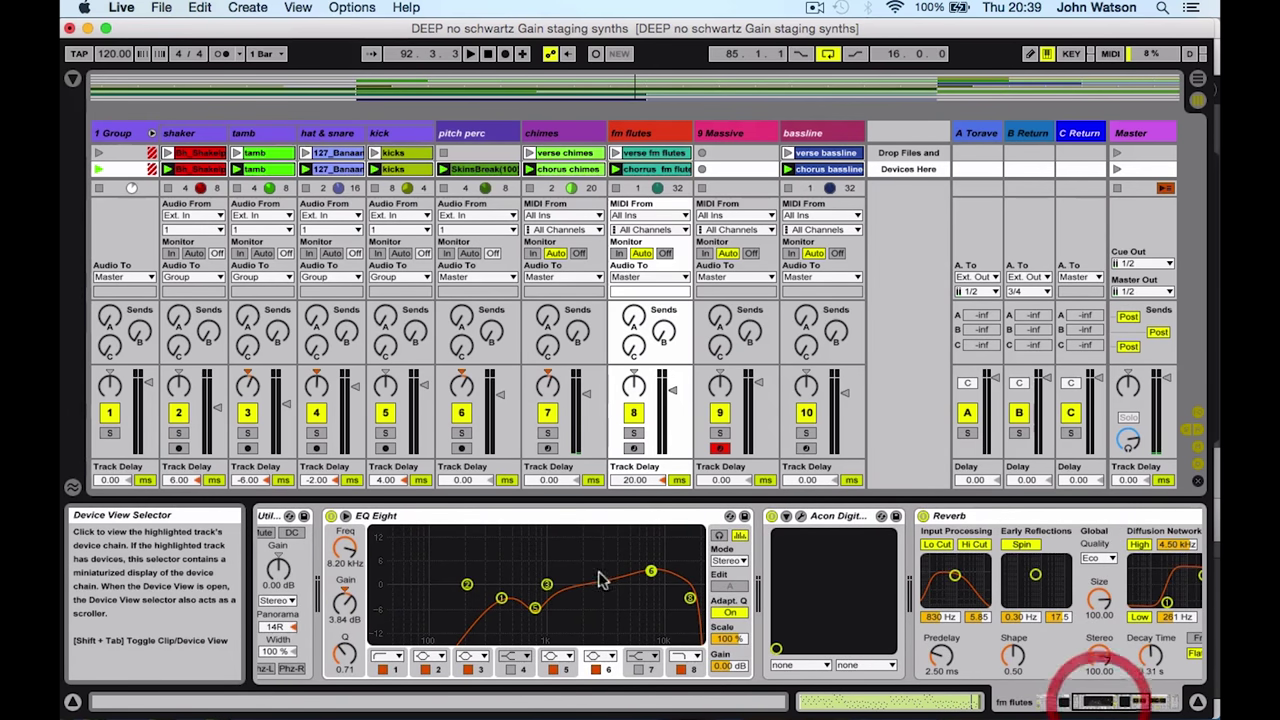
During playback, set the fm flutes volume to -8 dB, then solo the bassline track 10
left_click(1136, 706)
key("space")
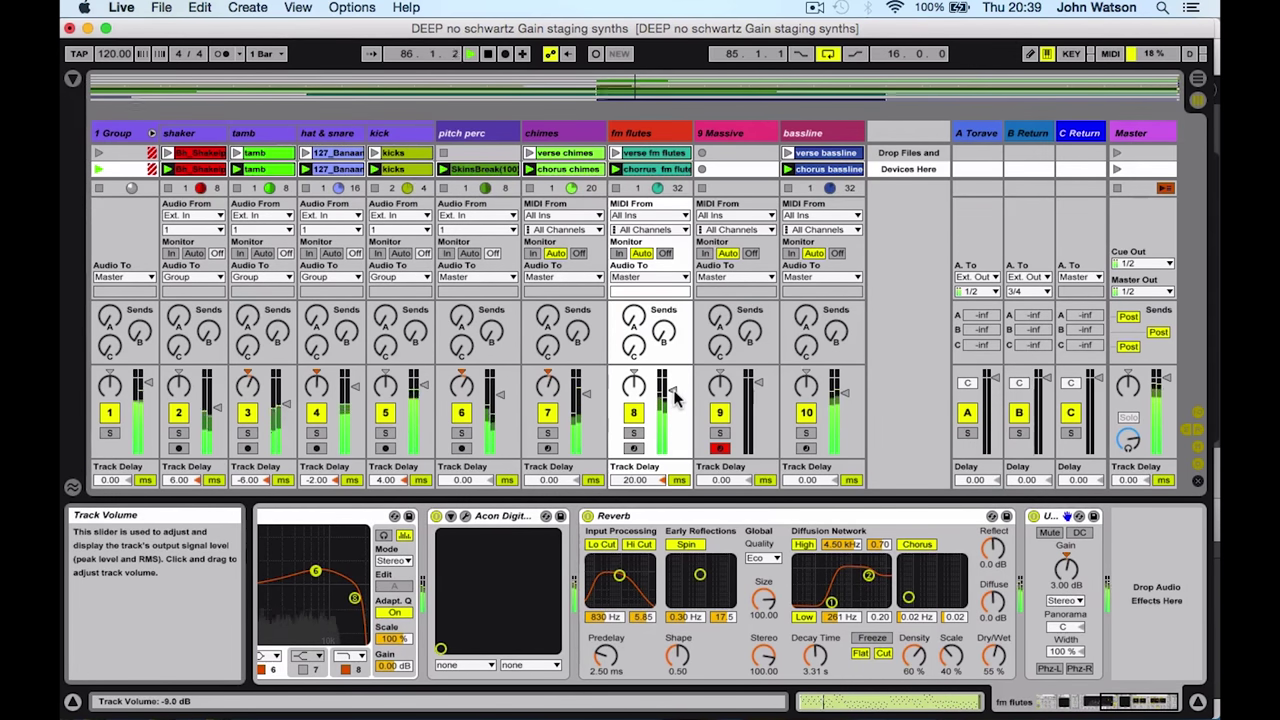
left_click_drag(675, 398, 675, 392)
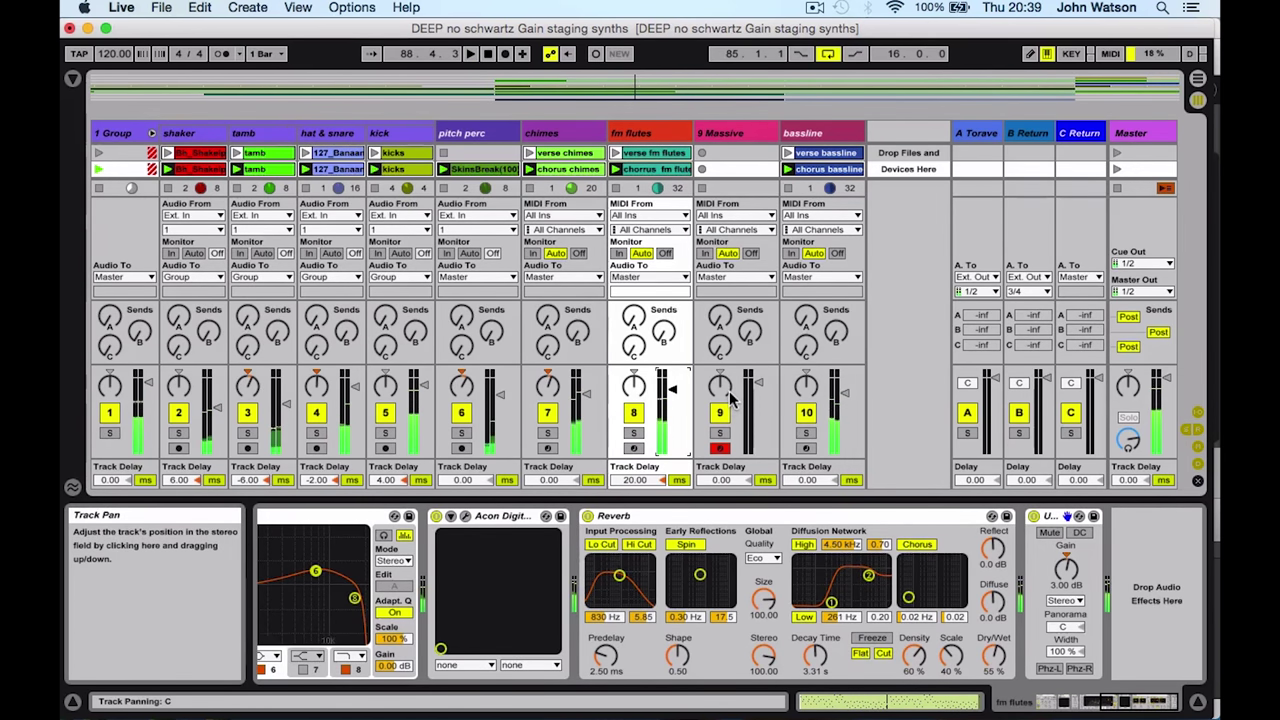
left_click(806, 433)
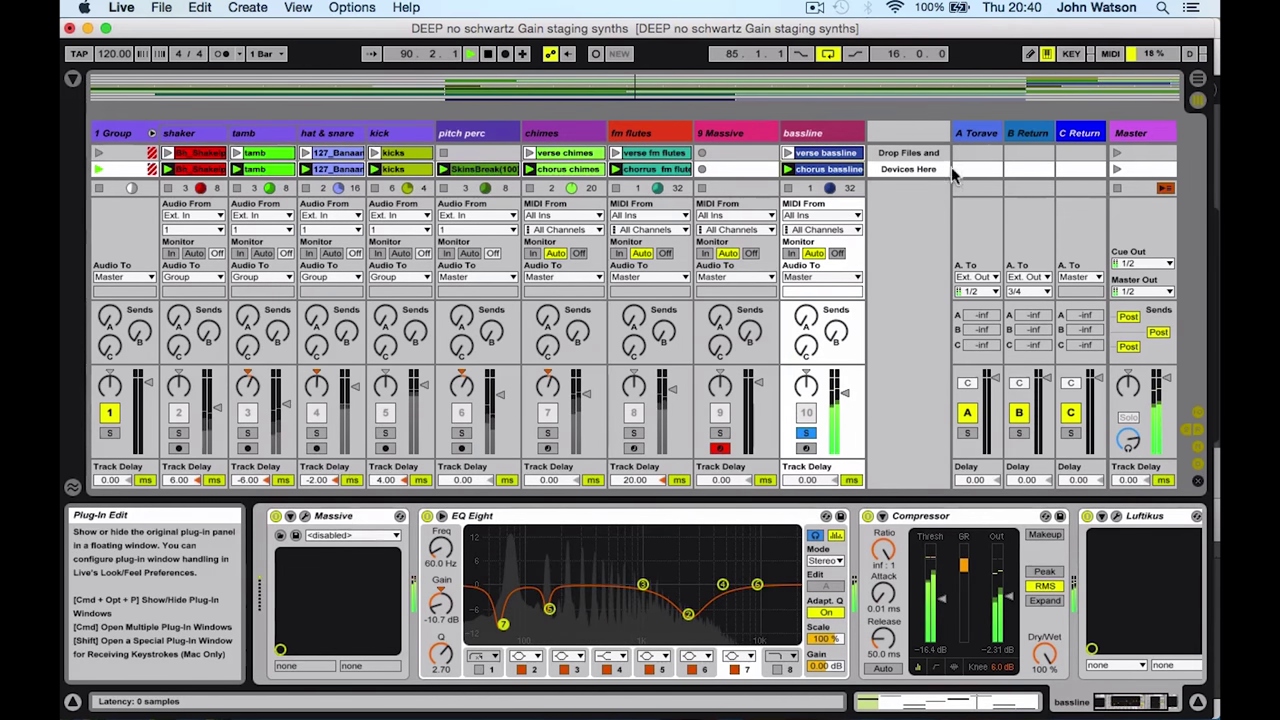
Lower the Master output knob in the bassline's Massive plug-in window, then close it
key("super+alt+p")
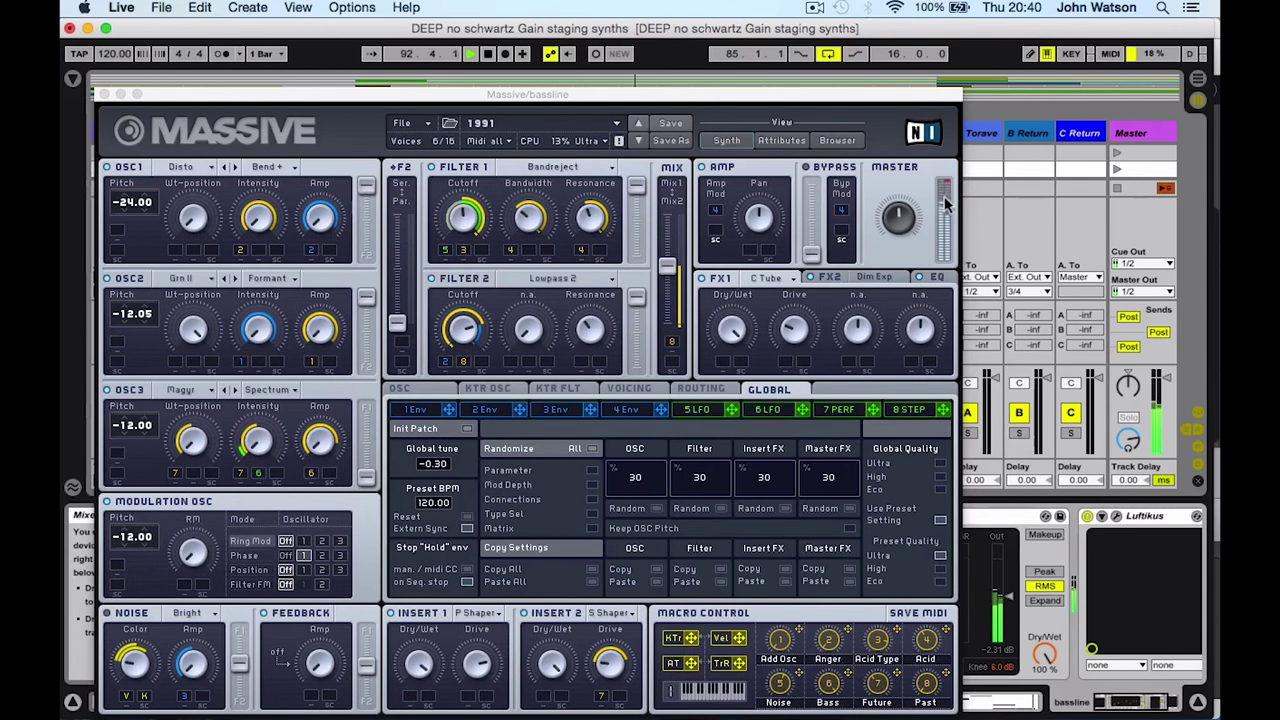
left_click_drag(898, 222, 880, 241)
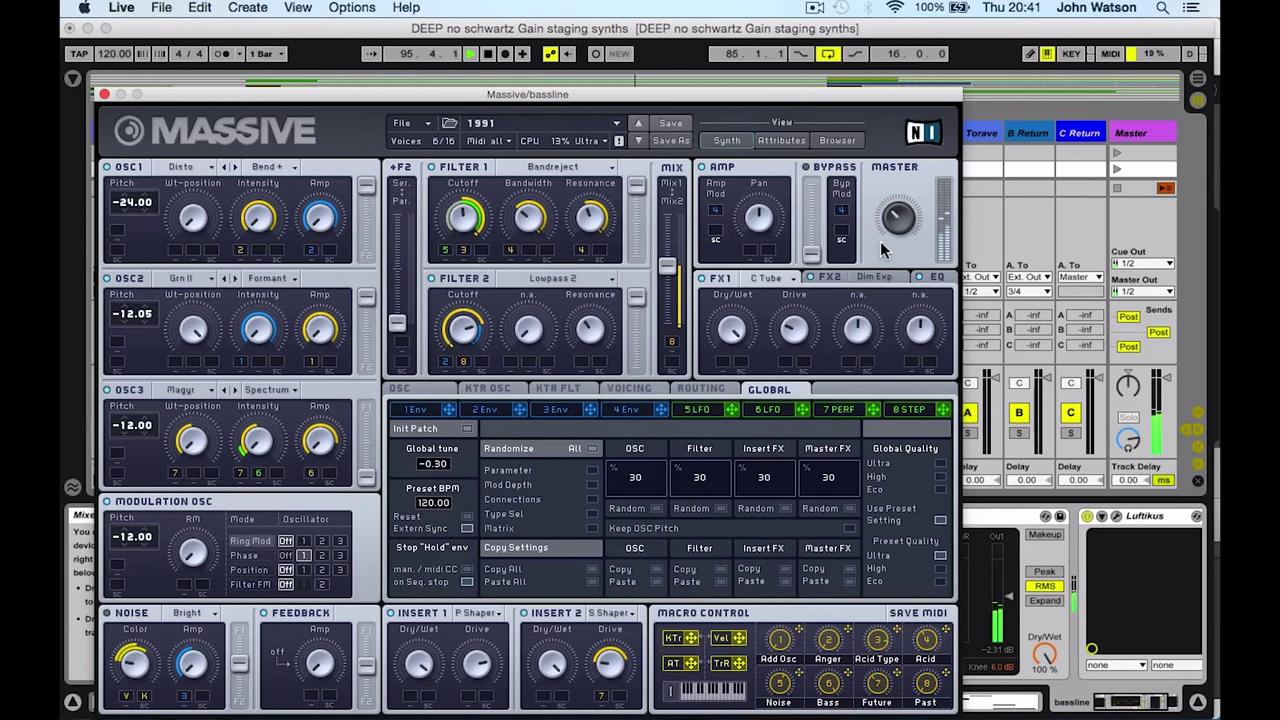
left_click(880, 241)
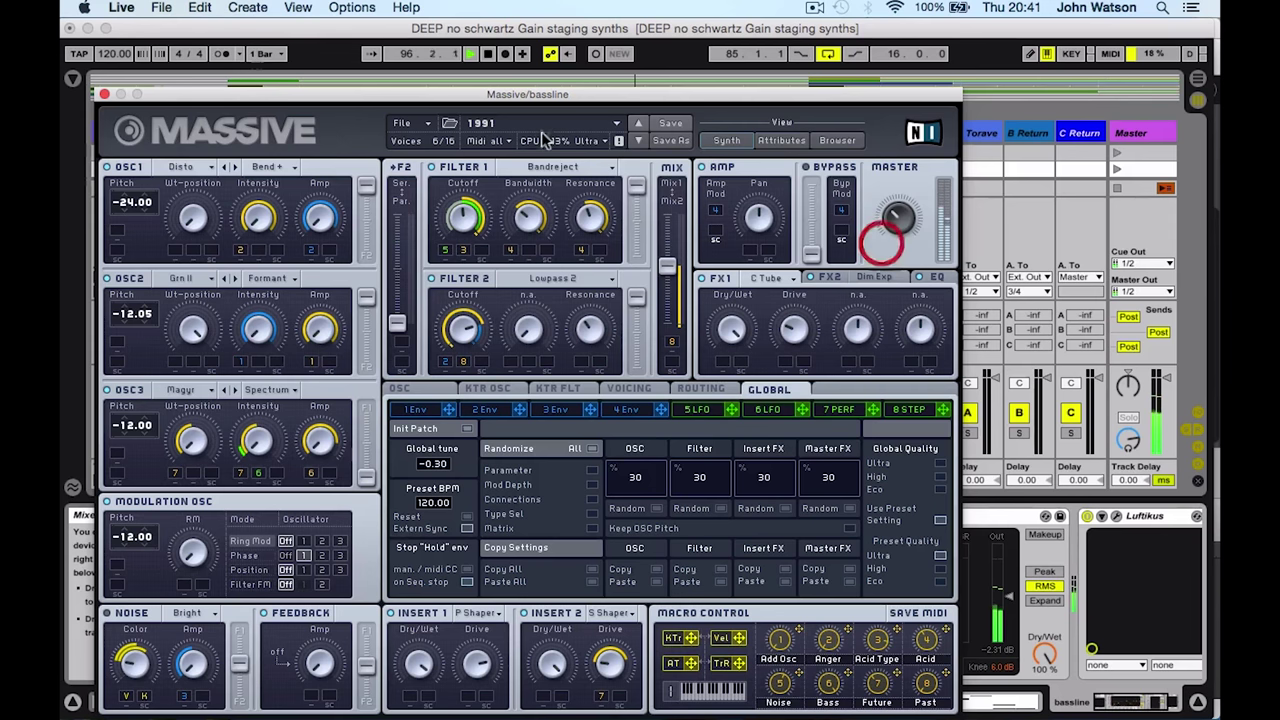
left_click(104, 94)
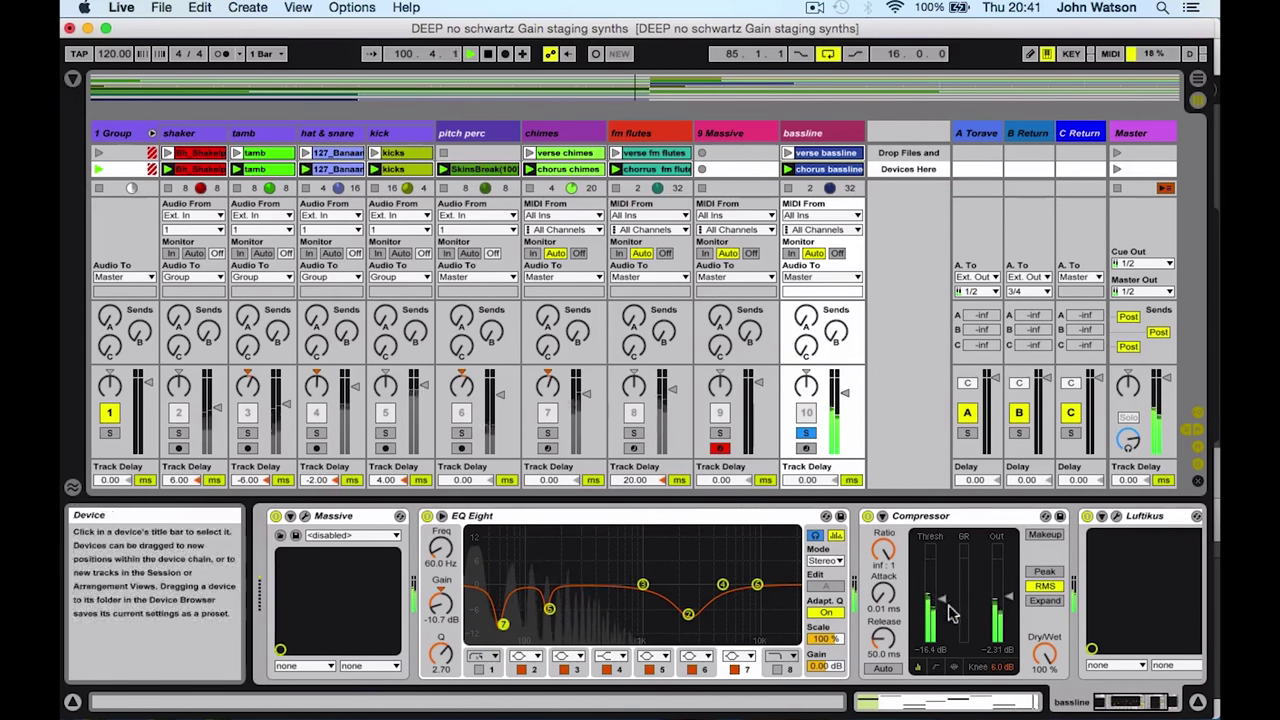
Un-solo the bassline, raise its Compressor output to 2.97 dB, and set volume to -9.5 dB
left_click(1150, 702)
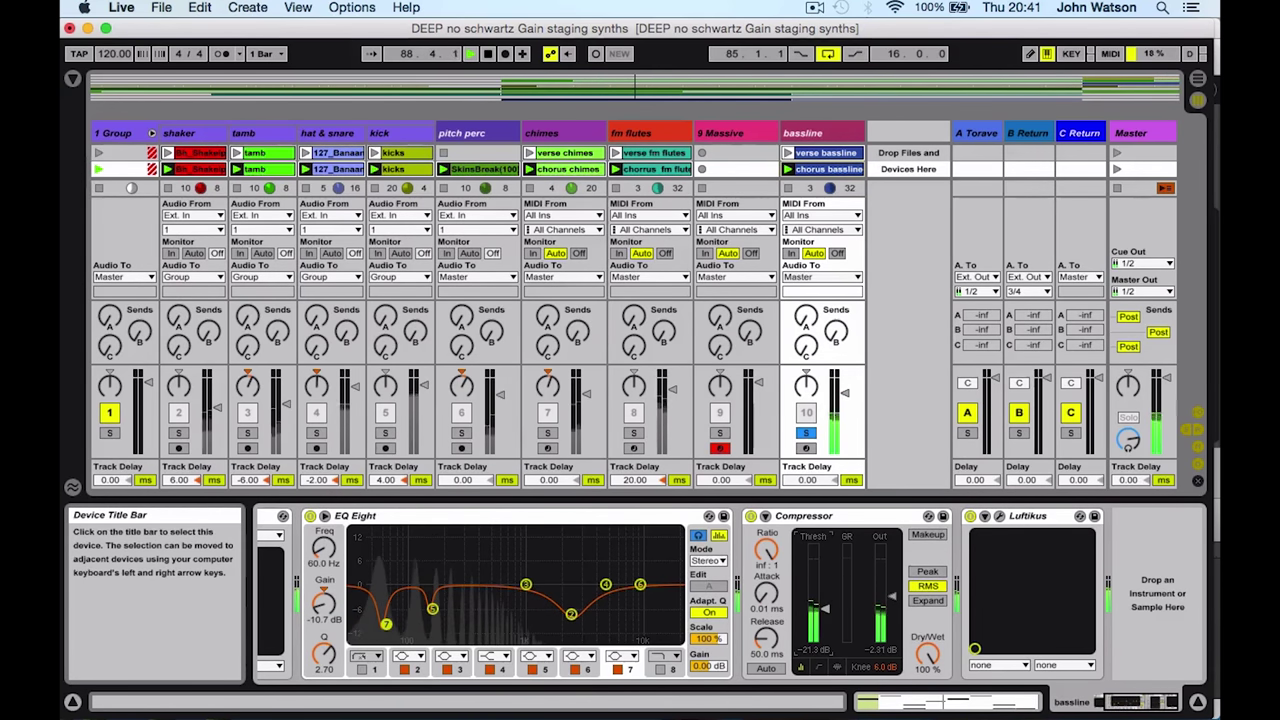
left_click(806, 432)
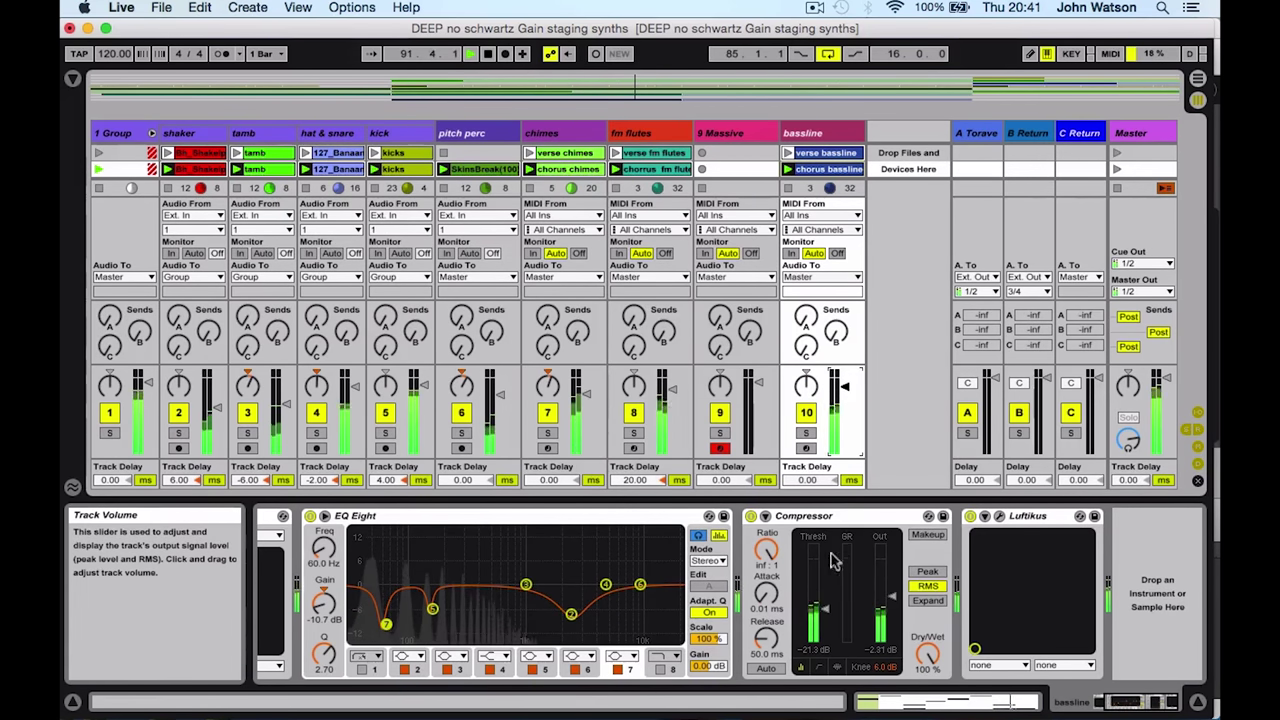
left_click_drag(886, 600, 886, 584)
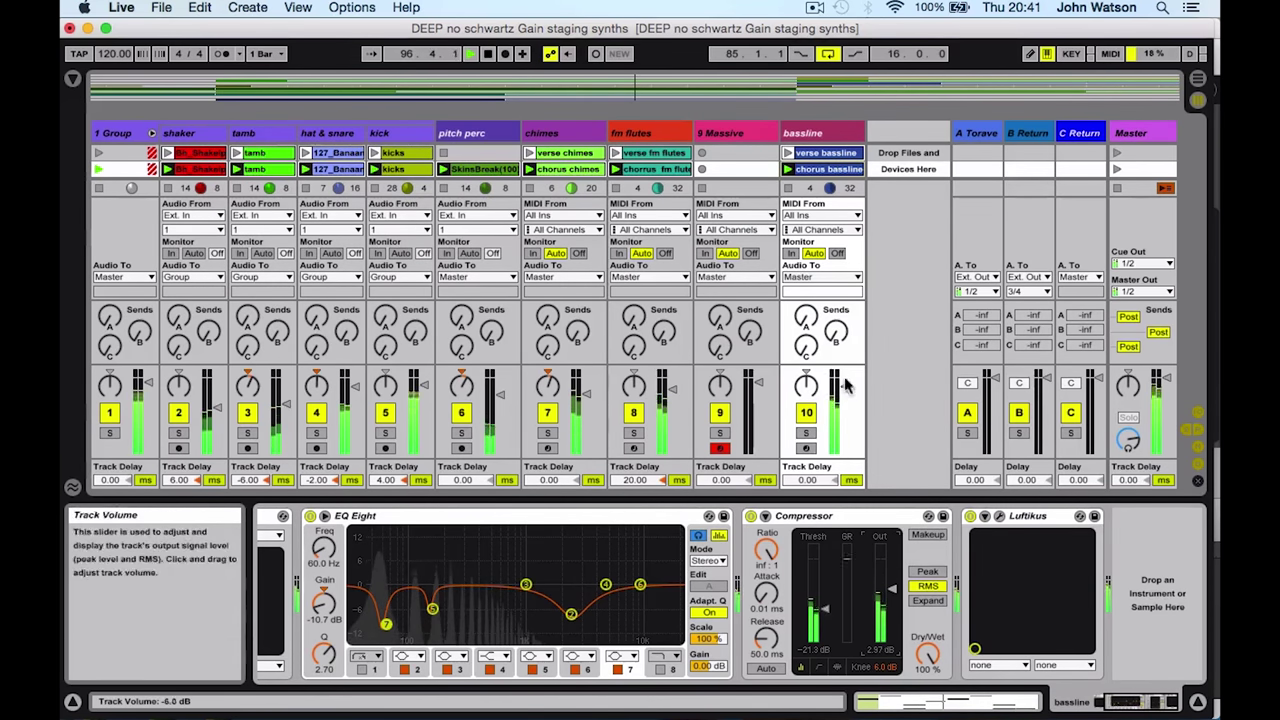
left_click_drag(845, 385, 845, 393)
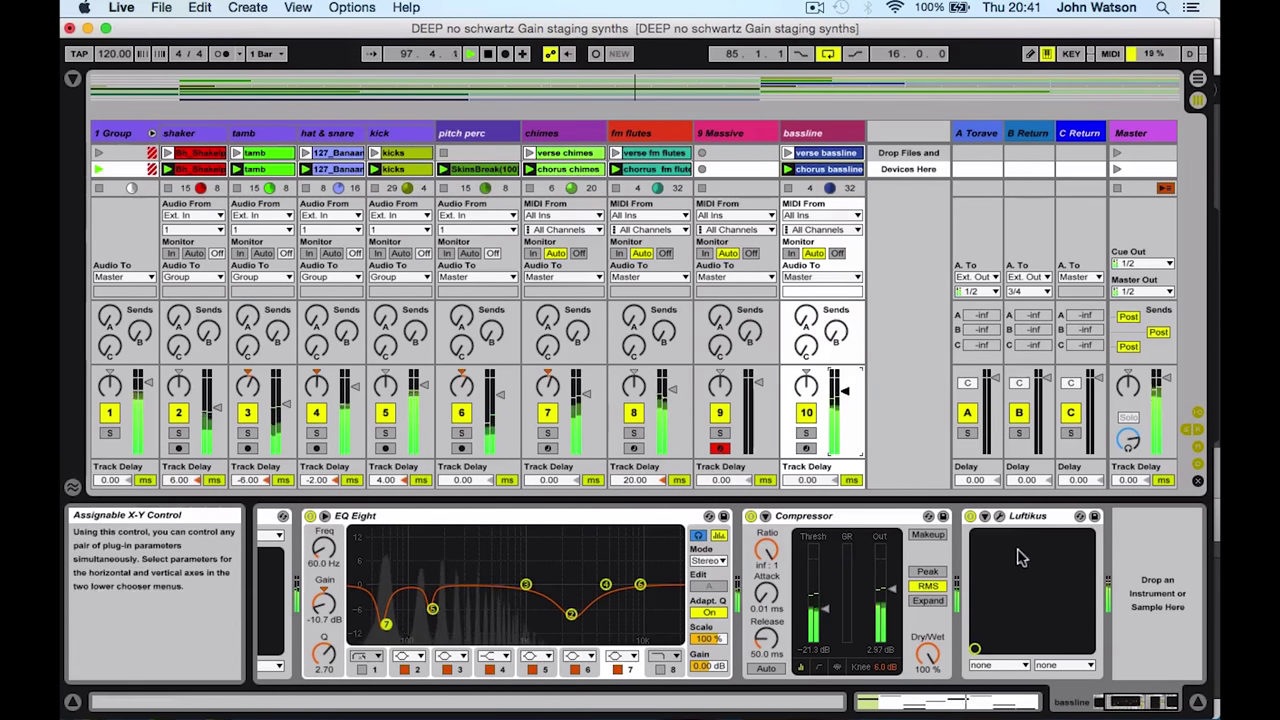
Lower the bassline's Luftikus Trim to -4.20 in its plug-in window, then return to the mixer
left_click(999, 518)
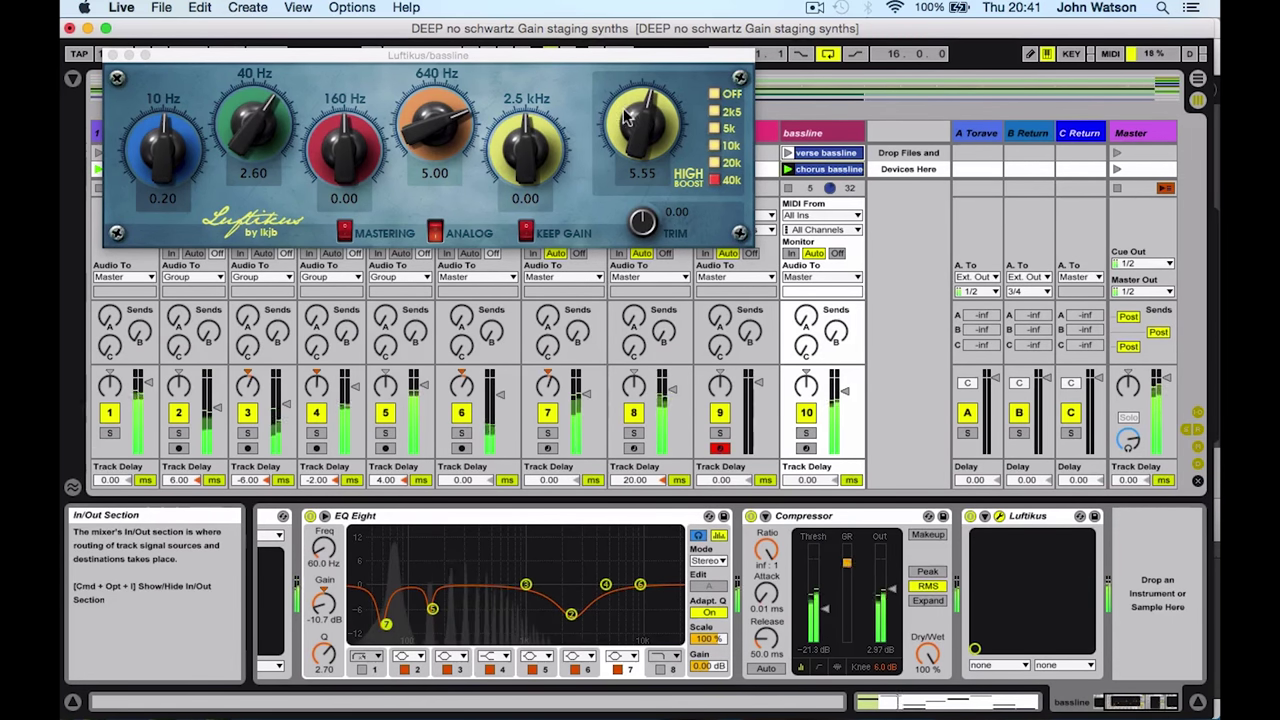
left_click(641, 226)
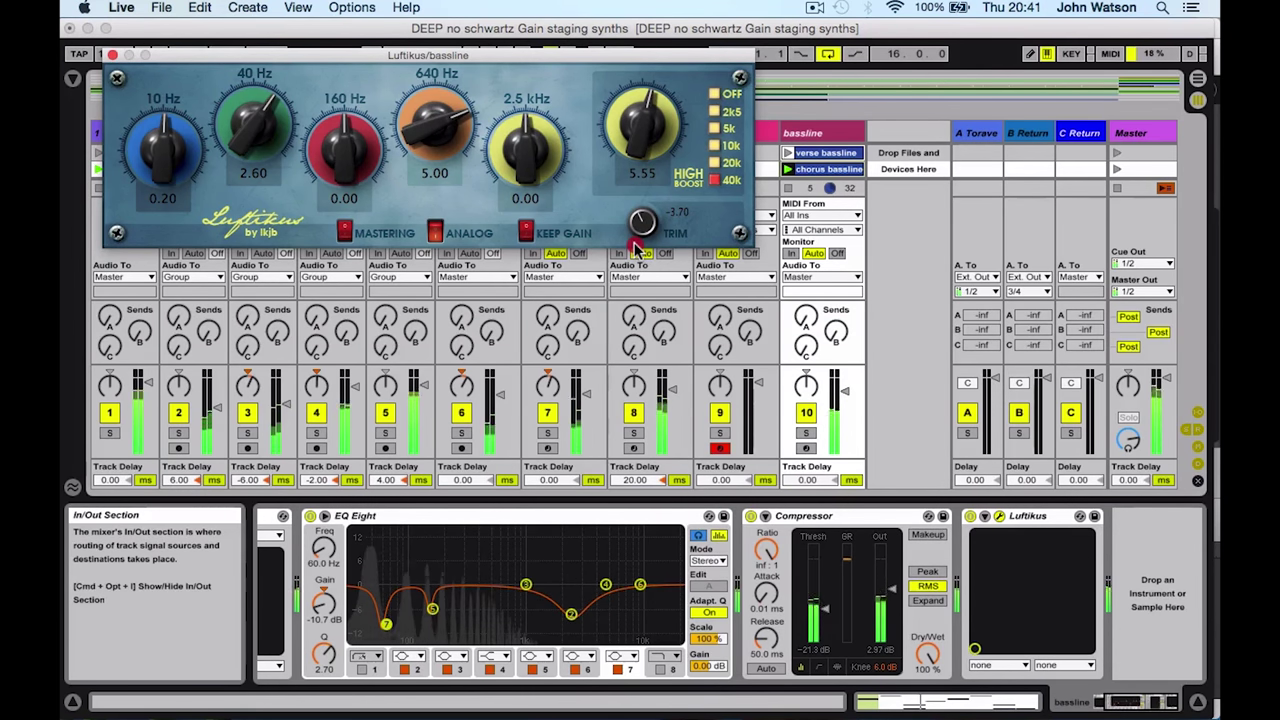
left_click(636, 252)
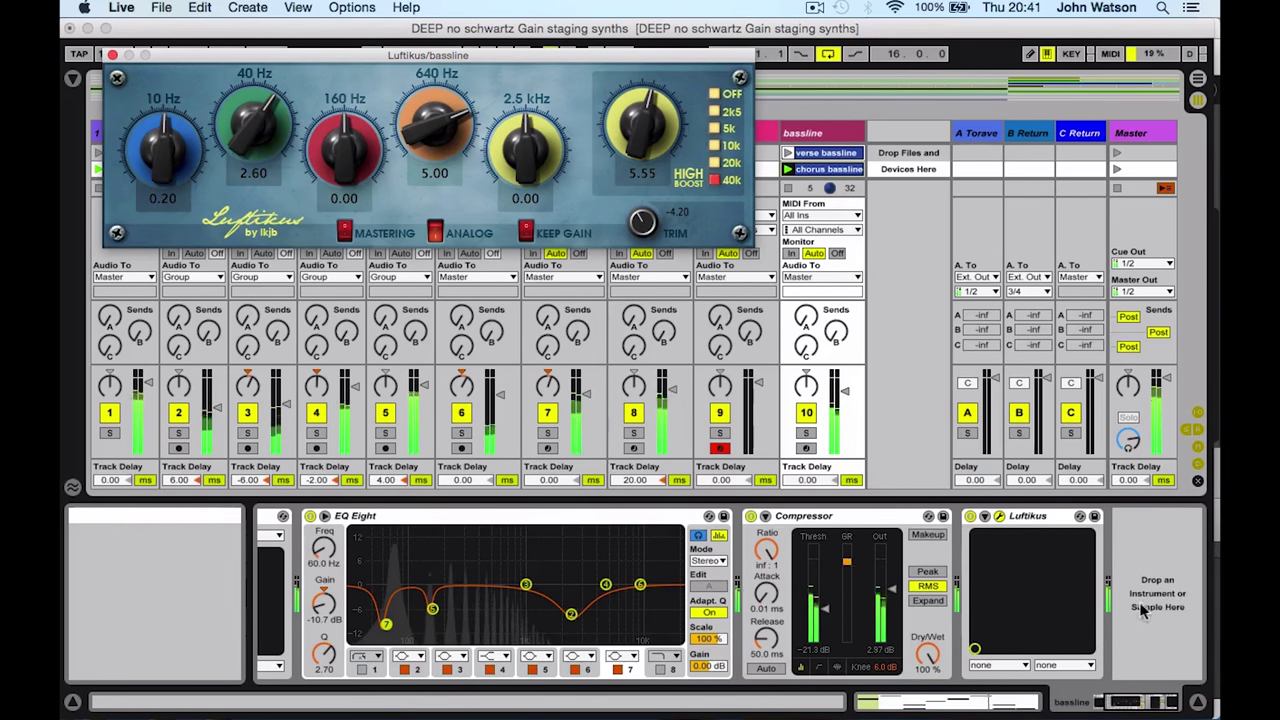
left_click(845, 386)
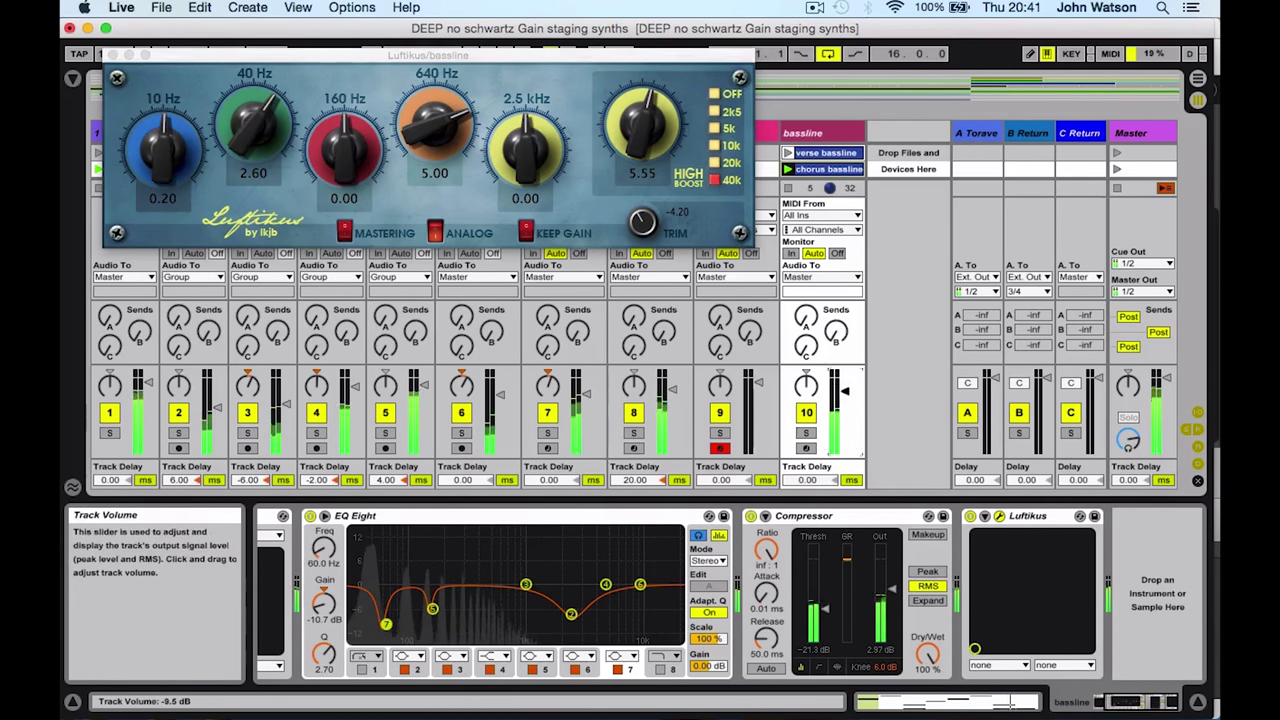